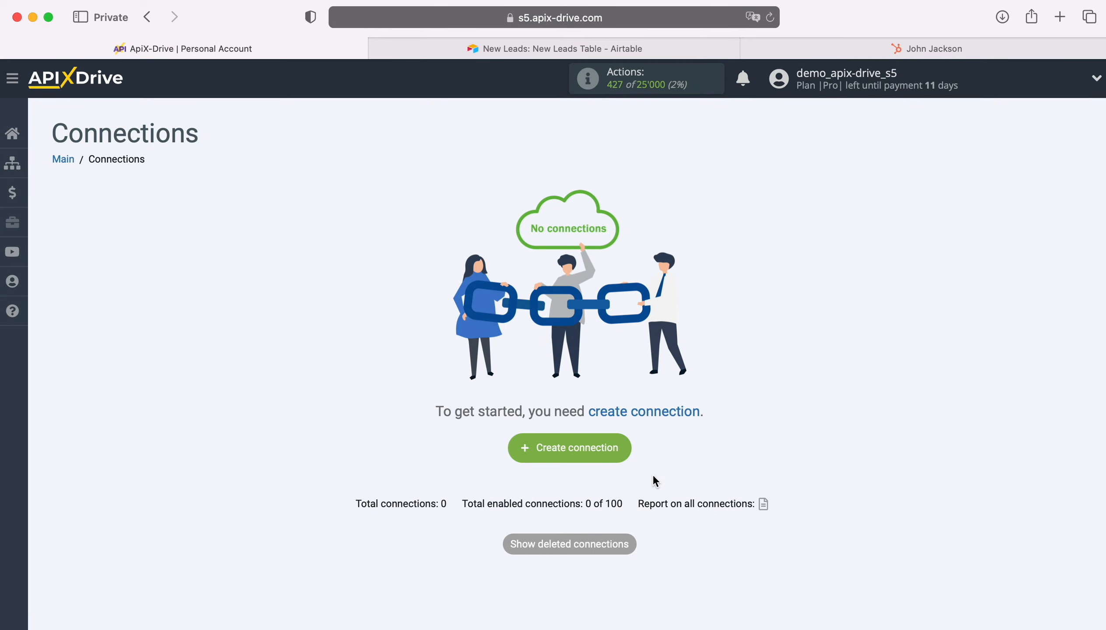
Create a new connection with HubSpot as the source system
left_click(628, 455)
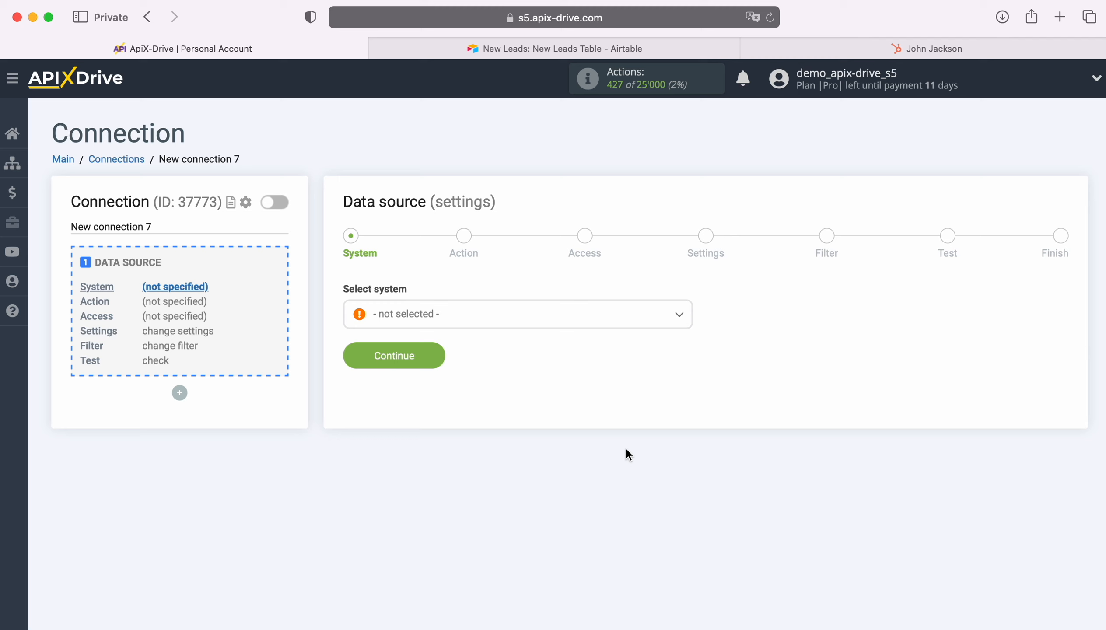
left_click(483, 324)
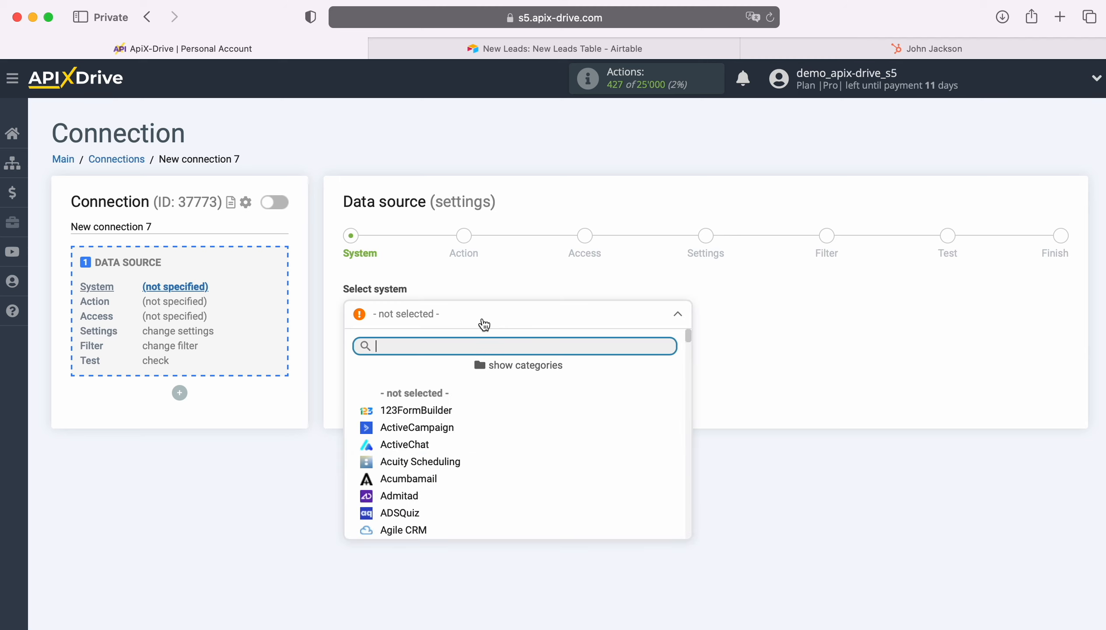
scroll(549, 425, "down", 10)
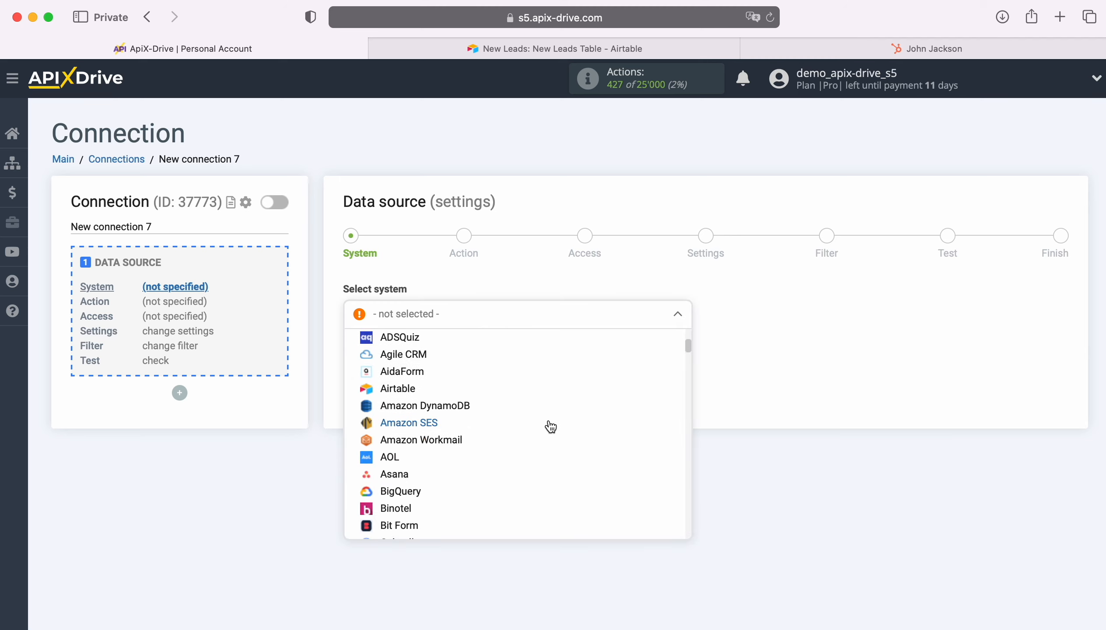
scroll(550, 427, "down", 15)
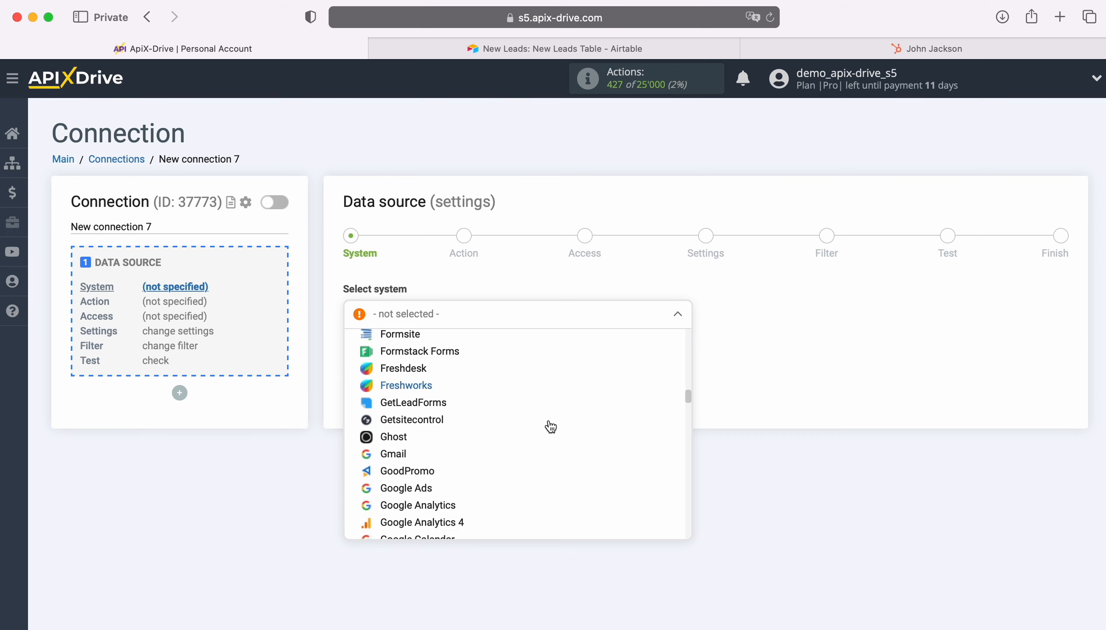
scroll(550, 427, "down", 2)
left_click(450, 430)
left_click(429, 354)
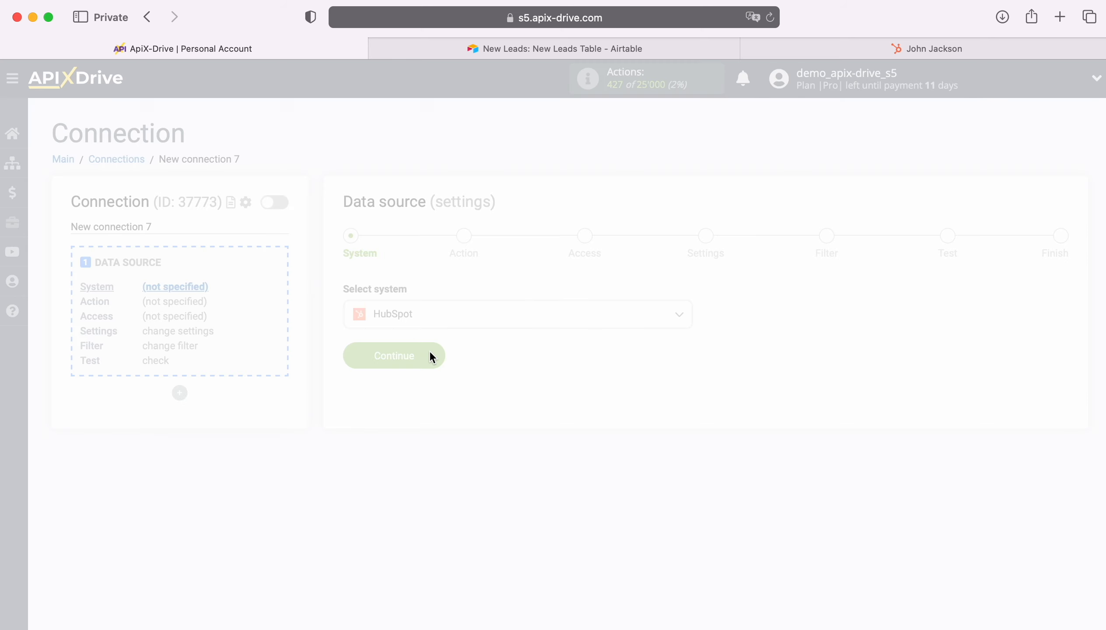
Set the HubSpot trigger action to Get CONTACTS (new) and proceed to Access
left_click(486, 315)
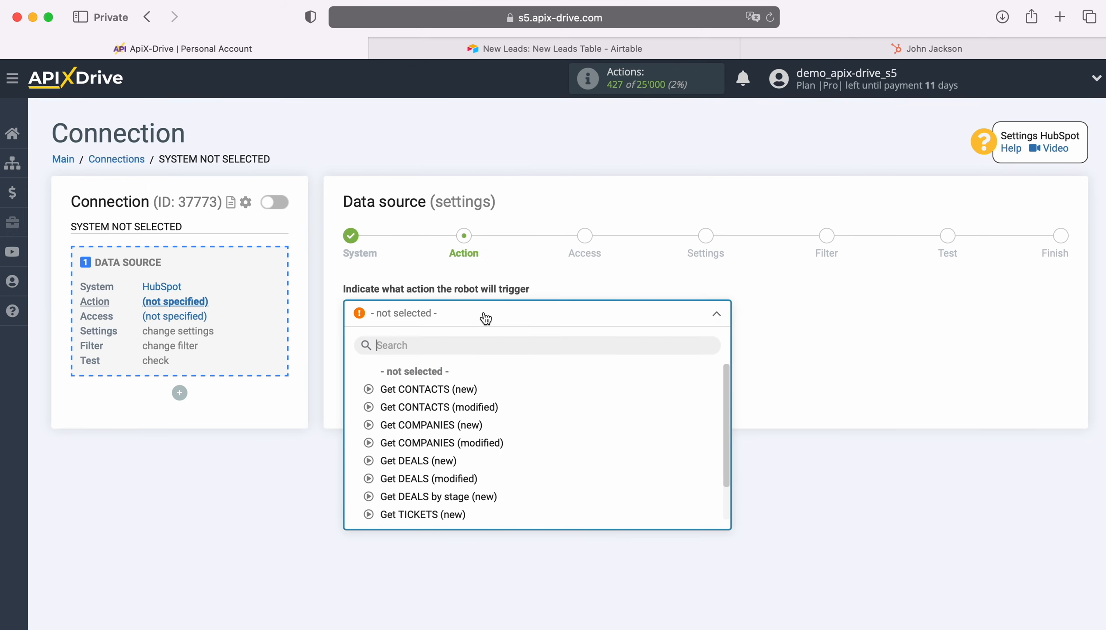
left_click(444, 389)
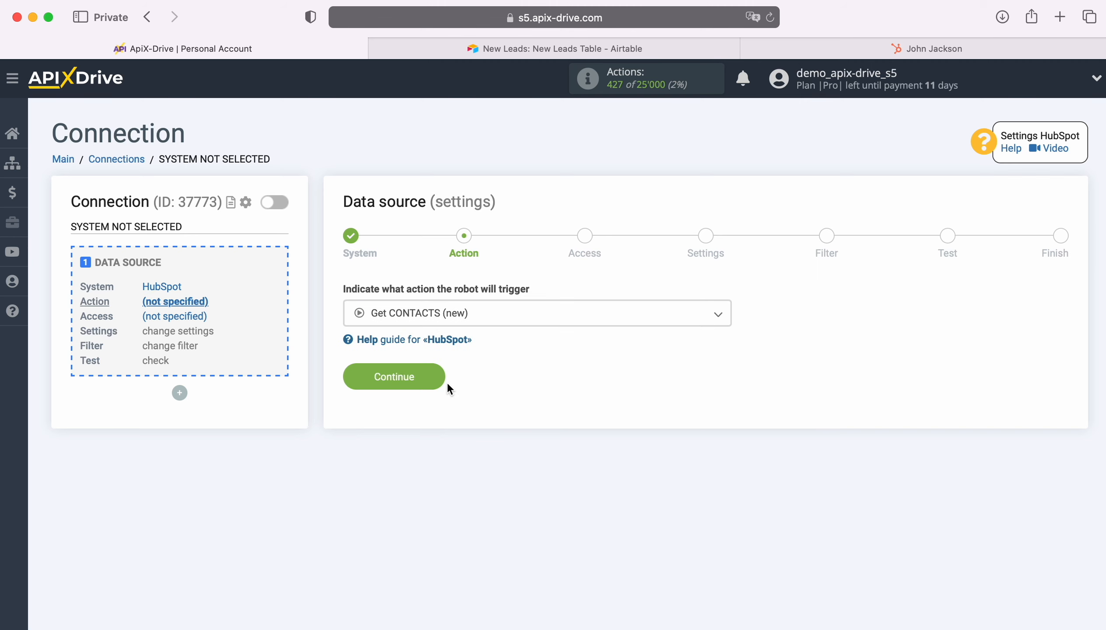
left_click(438, 377)
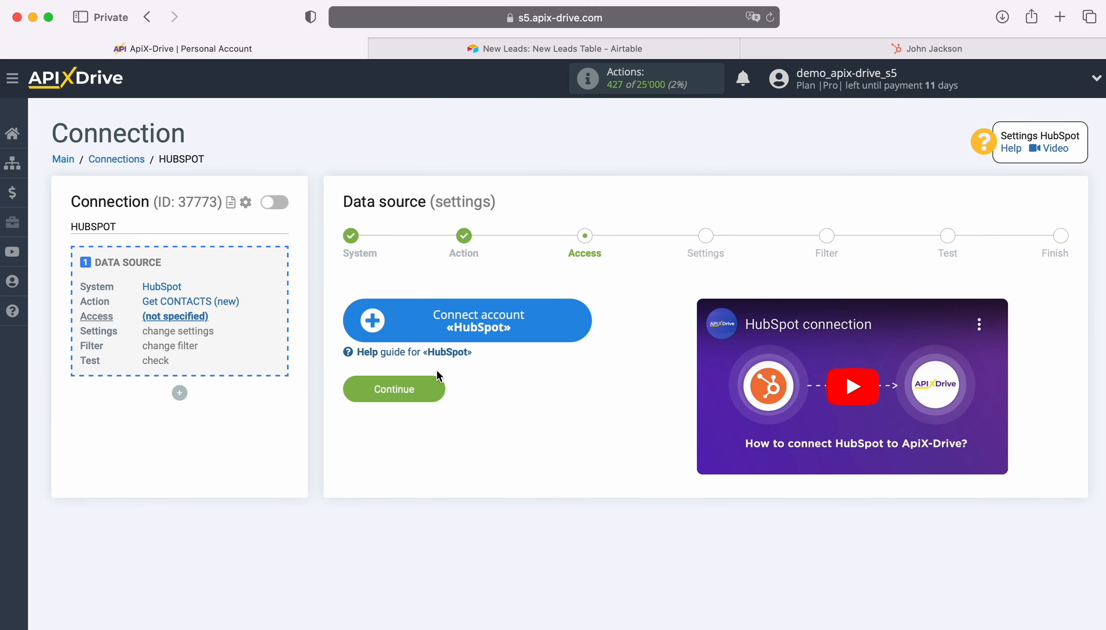
Sign in to HubSpot with the saved login, authorize the ApiX-Drive account, and close the popup
left_click(587, 313)
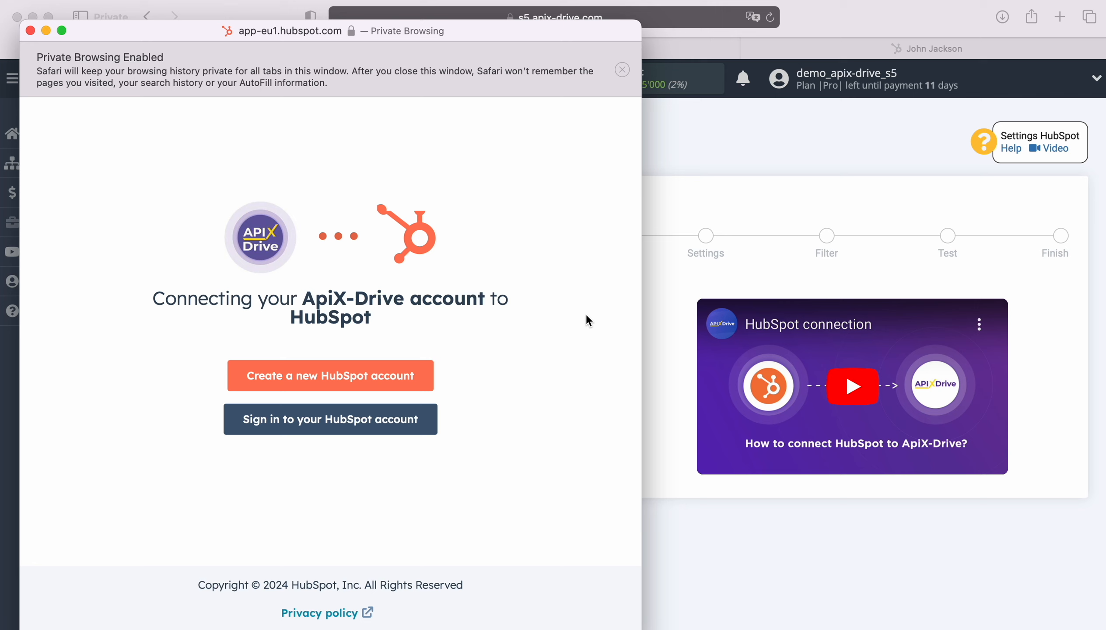
left_click(341, 420)
left_click(244, 271)
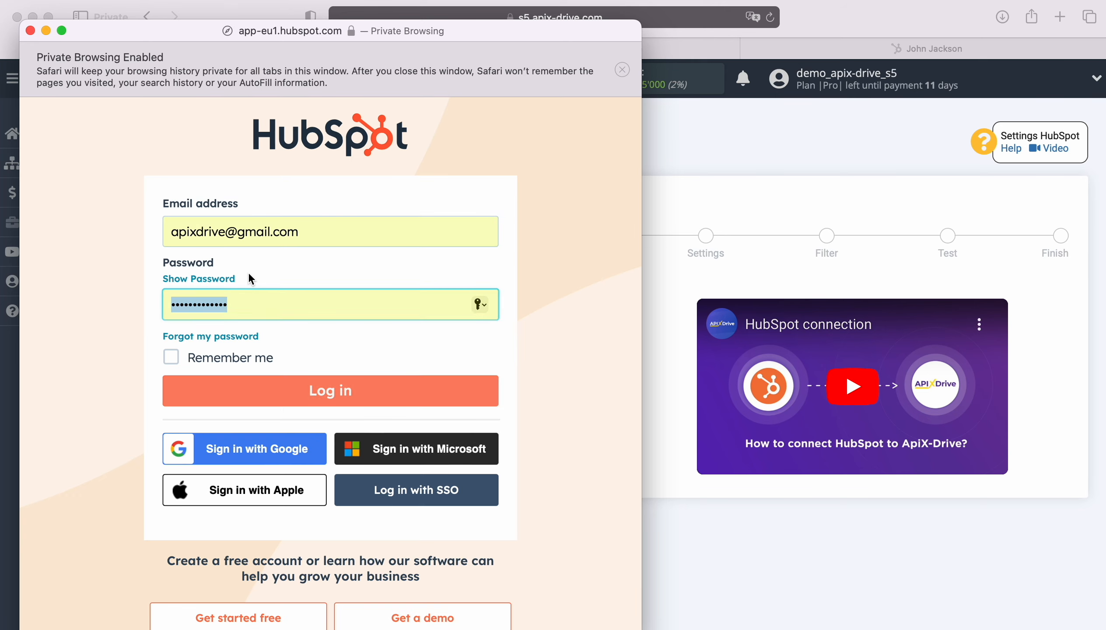
left_click(307, 390)
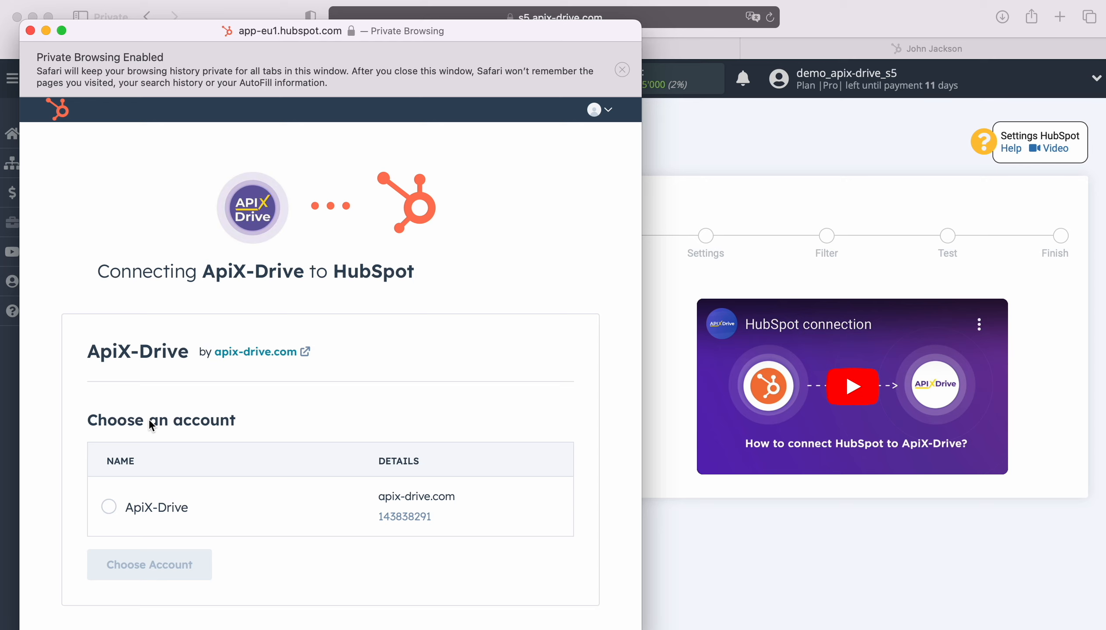
left_click(123, 512)
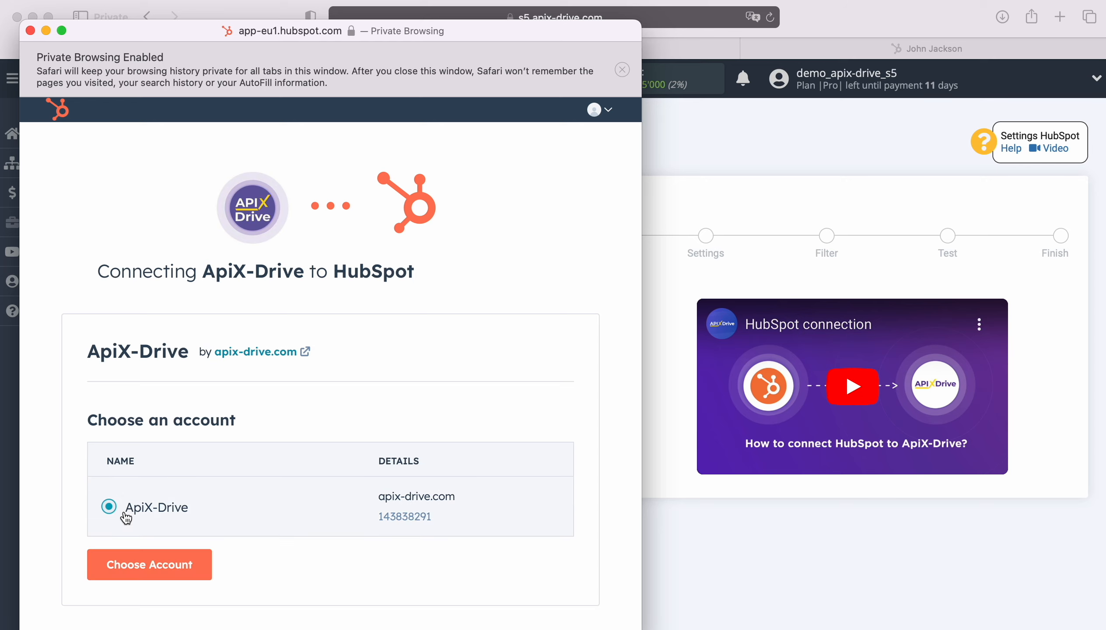
left_click(146, 566)
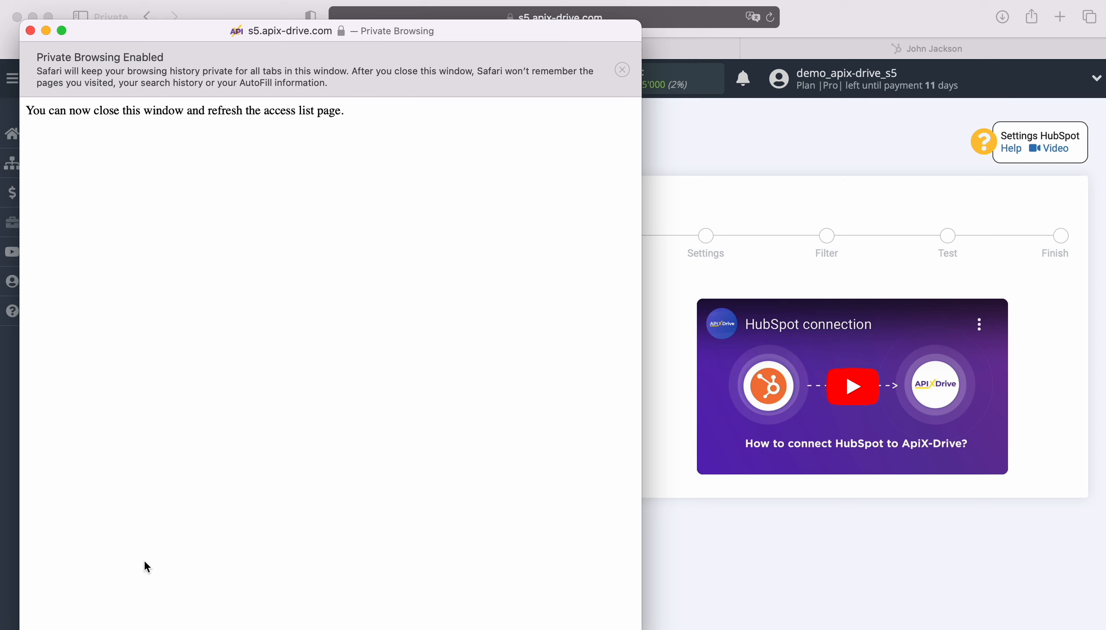
left_click(29, 30)
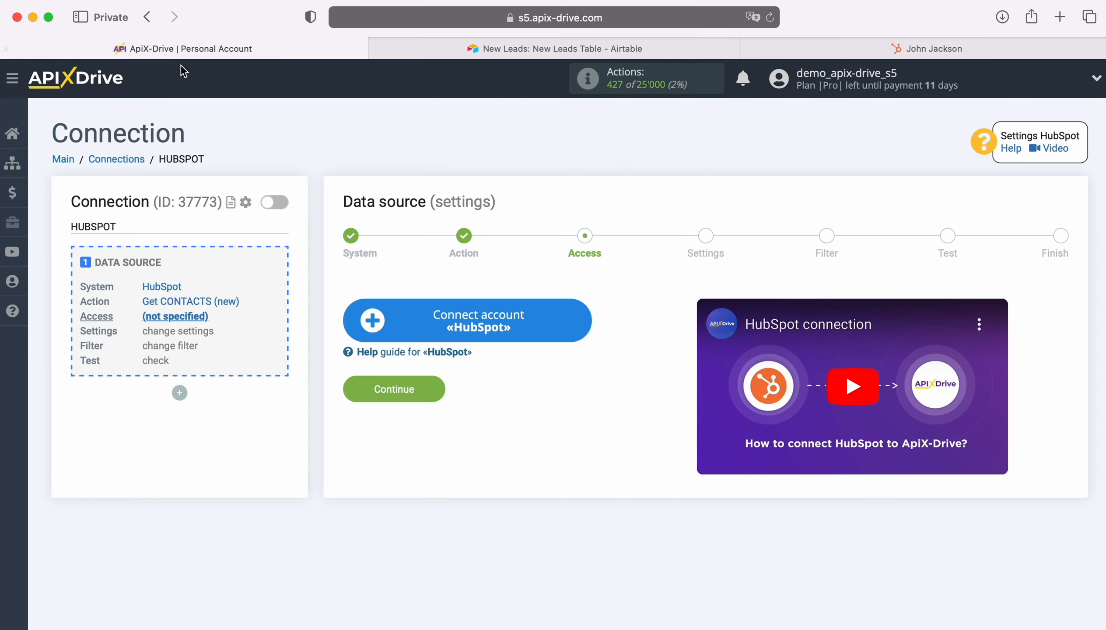
Reload, select the HubSpot Hub login, keep default settings and skip filtering to reach Test
left_click(775, 18)
left_click(566, 313)
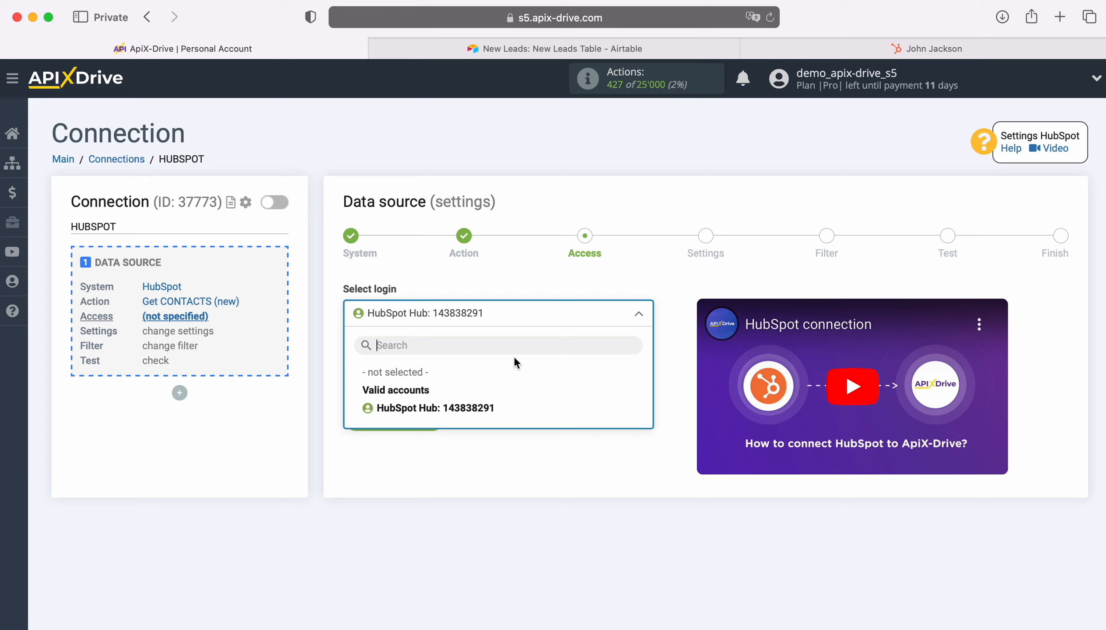
left_click(455, 409)
left_click(430, 418)
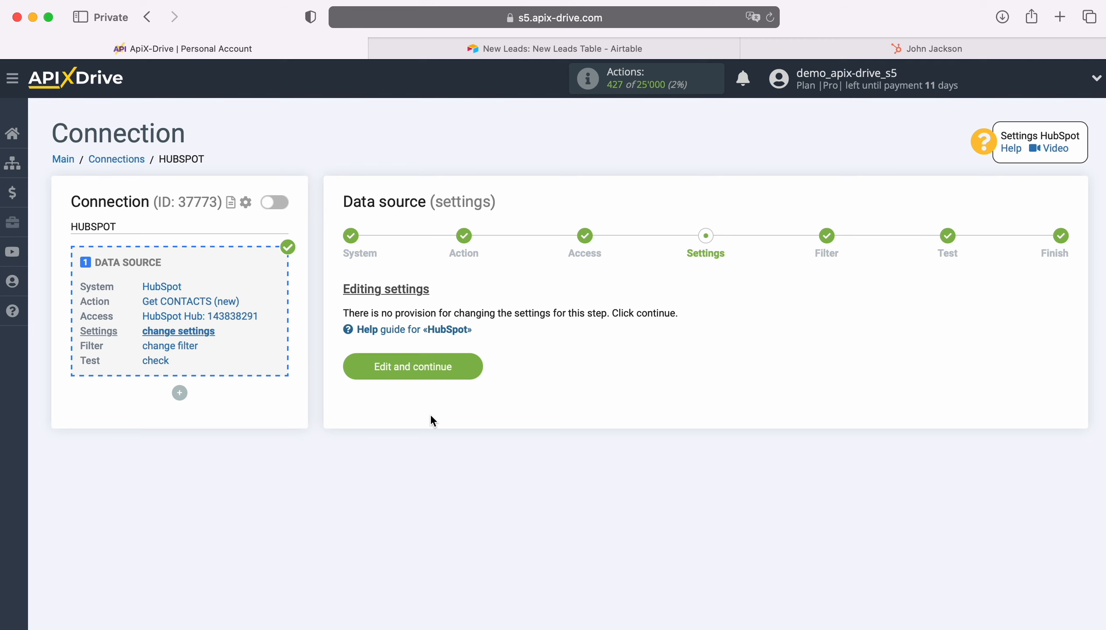
left_click(468, 369)
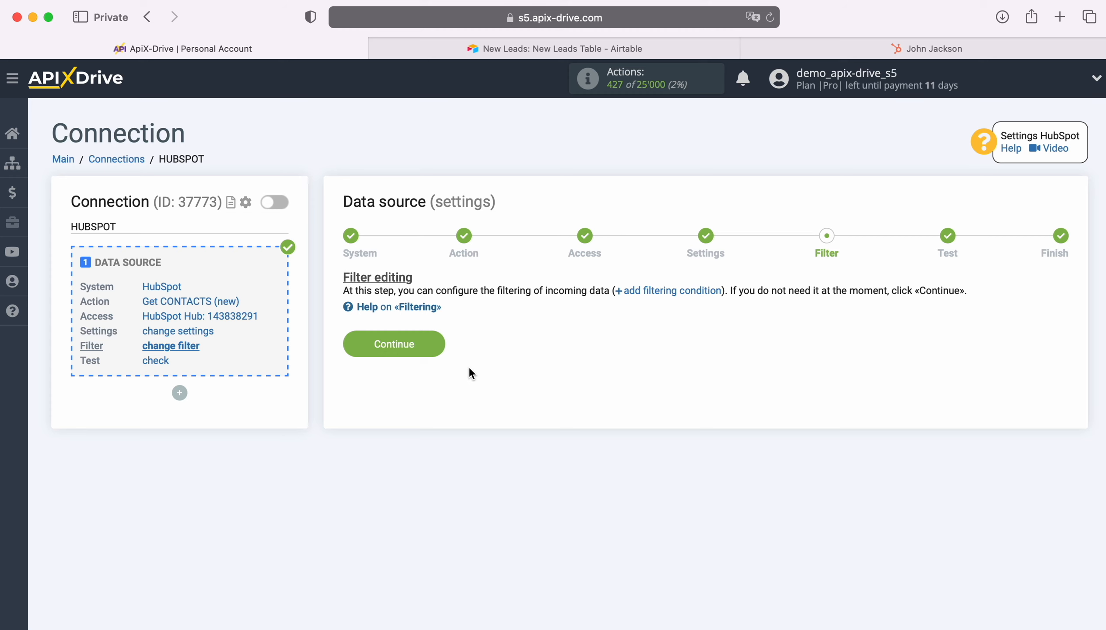
left_click(436, 342)
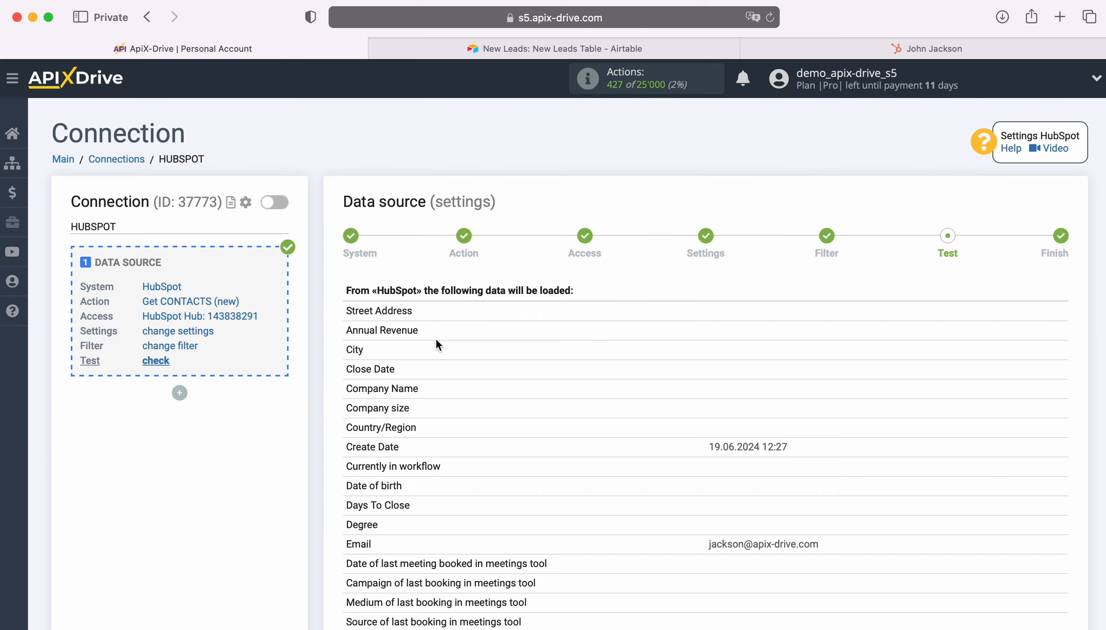
Review the test HubSpot contact's loaded field values and complete the data source setup
scroll(980, 414, "down", 5)
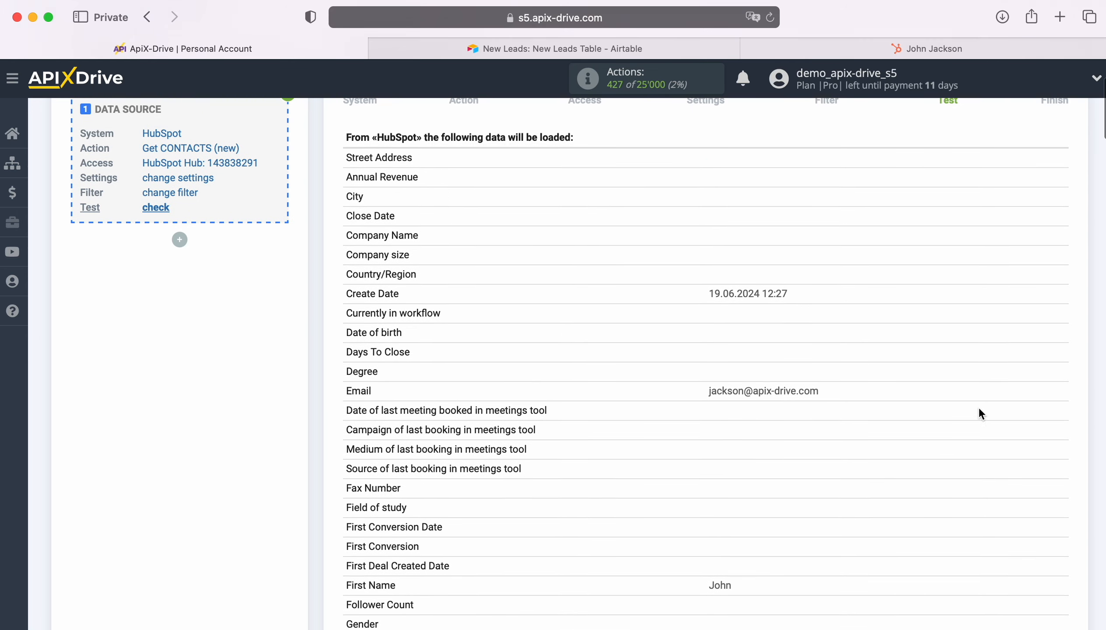
scroll(980, 410, "down", 7)
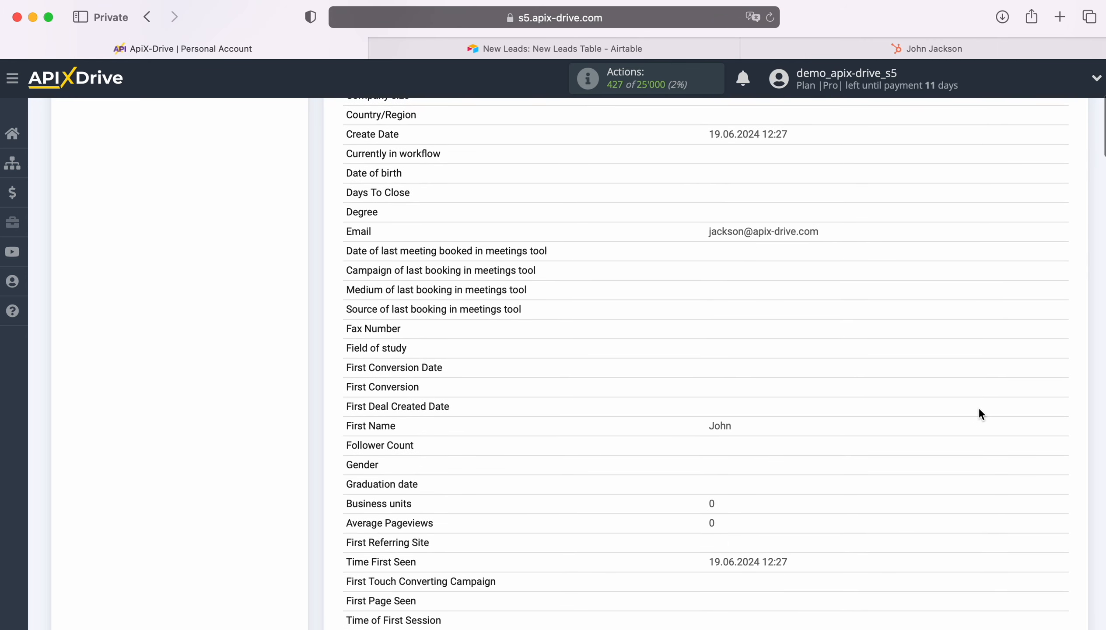
scroll(982, 415, "down", 7)
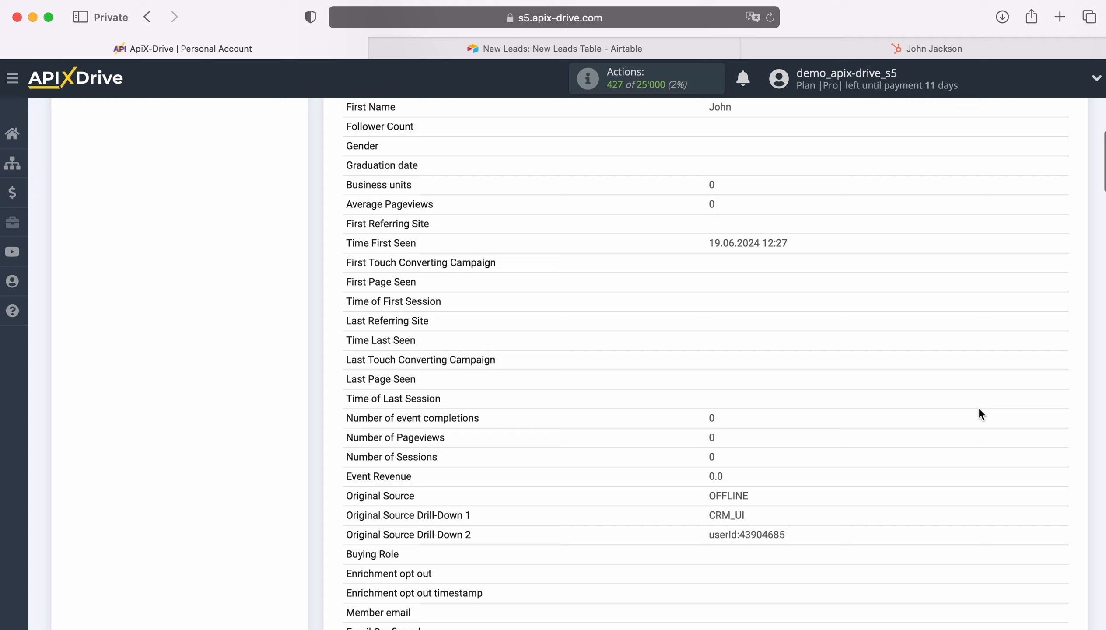
scroll(981, 415, "down", 12)
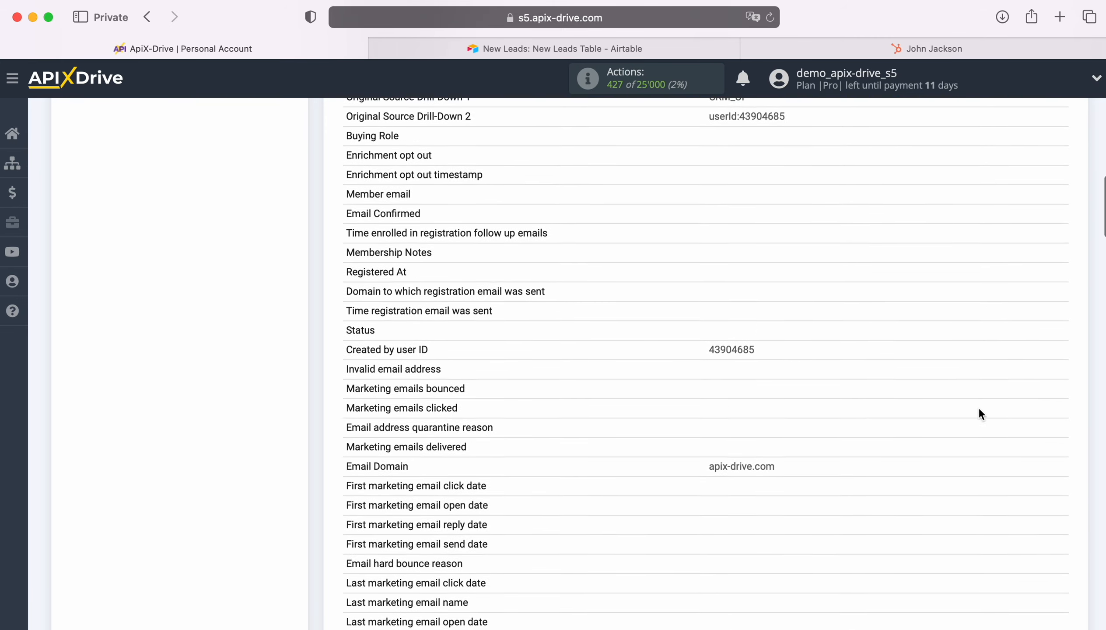
scroll(981, 413, "down", 10)
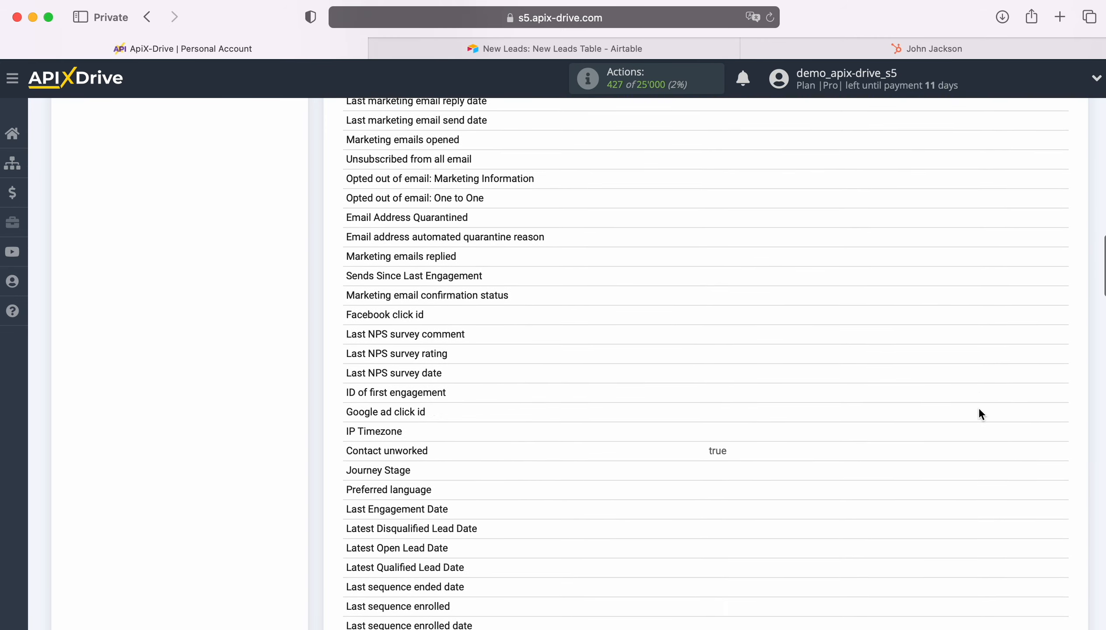
scroll(982, 415, "down", 10)
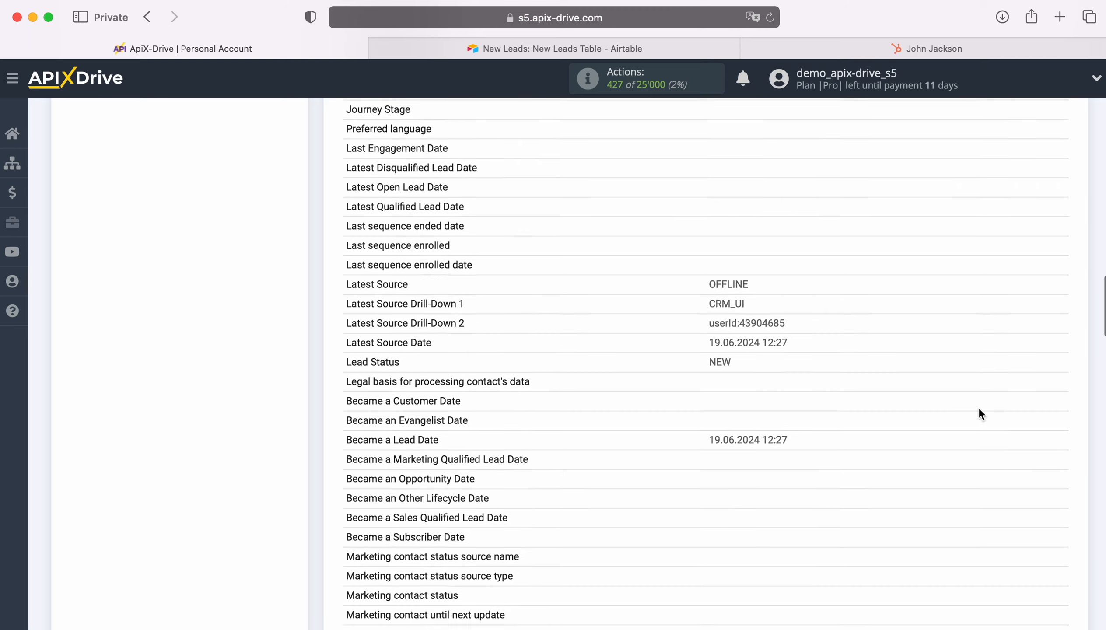
scroll(980, 410, "down", 11)
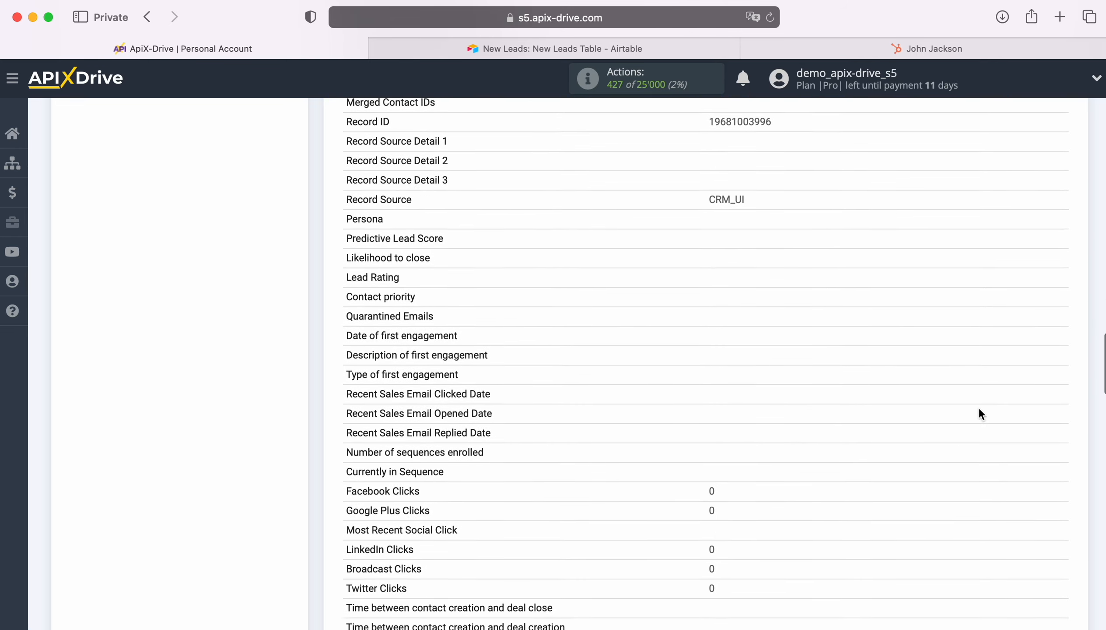
scroll(979, 409, "down", 10)
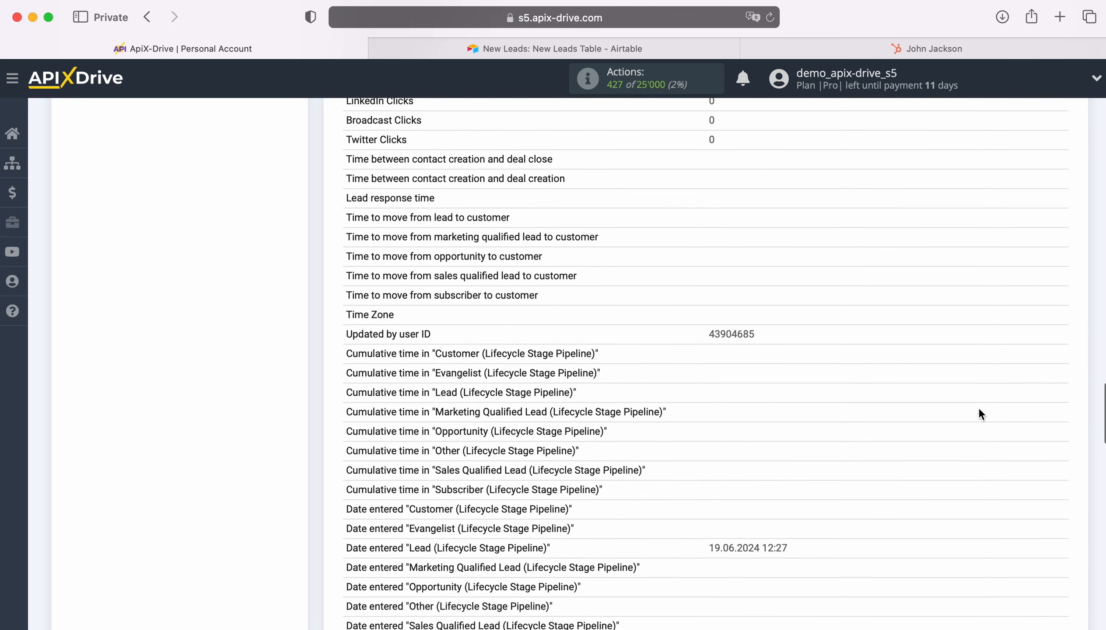
scroll(981, 415, "down", 11)
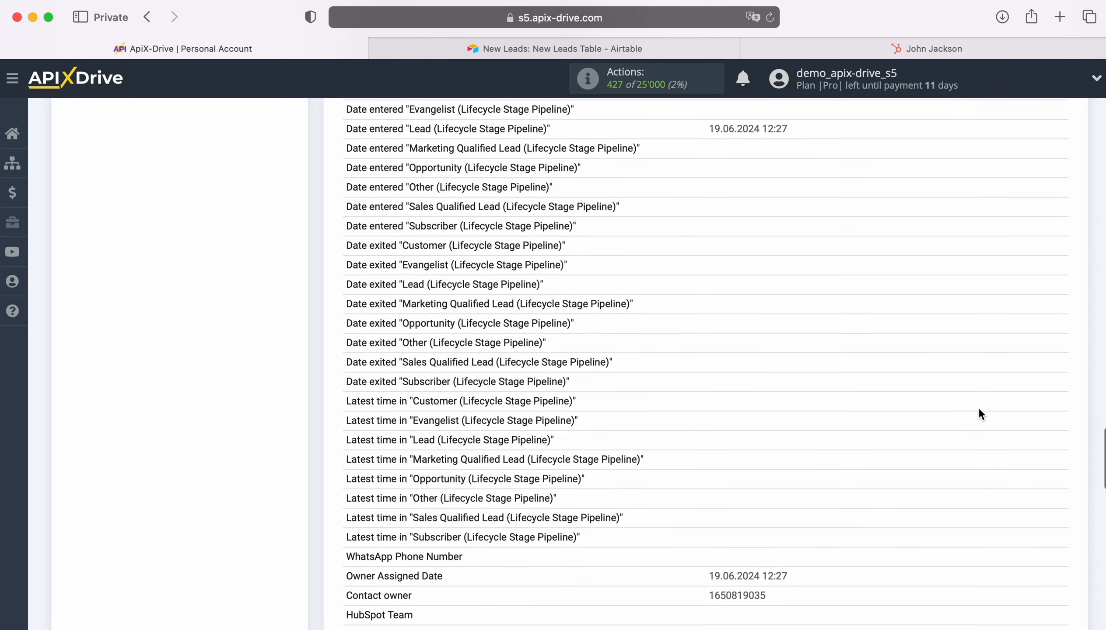
scroll(982, 415, "down", 8)
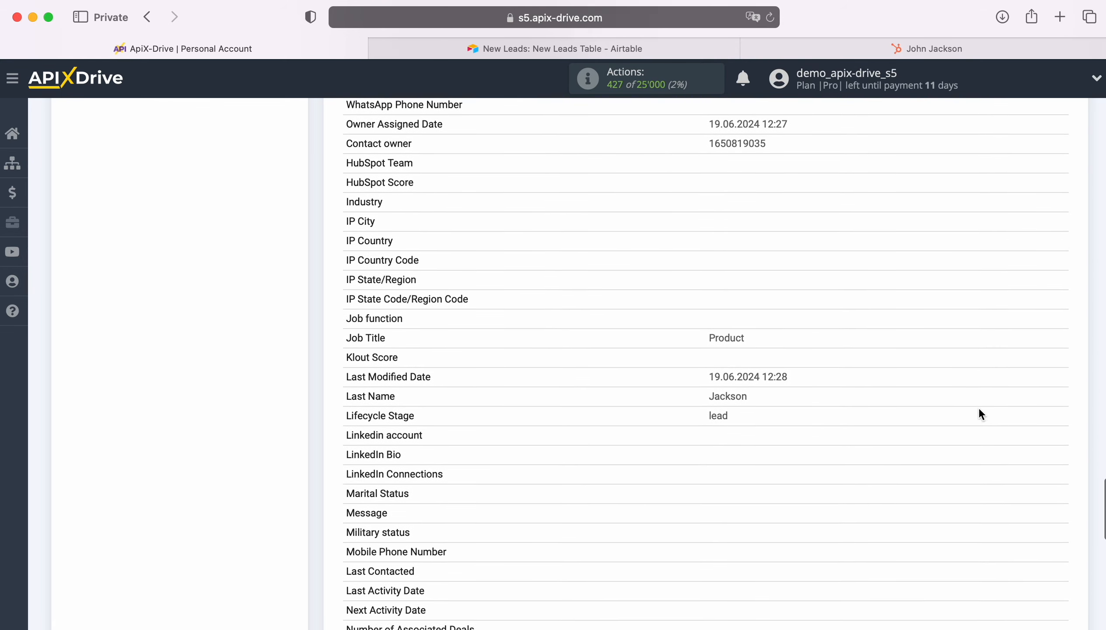
scroll(981, 415, "down", 10)
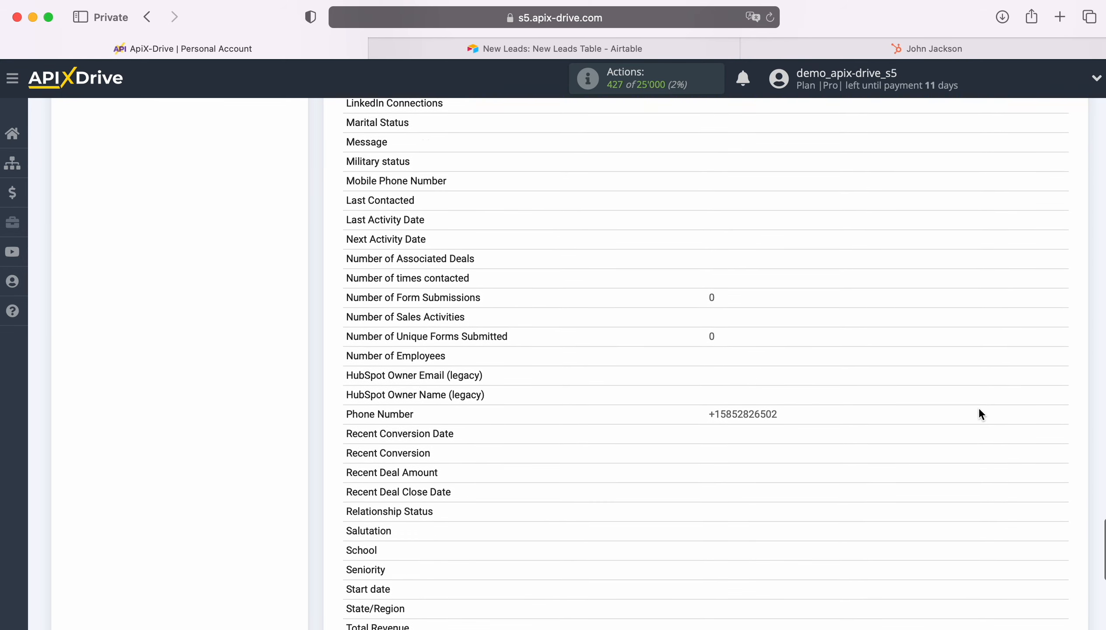
left_click(1062, 546)
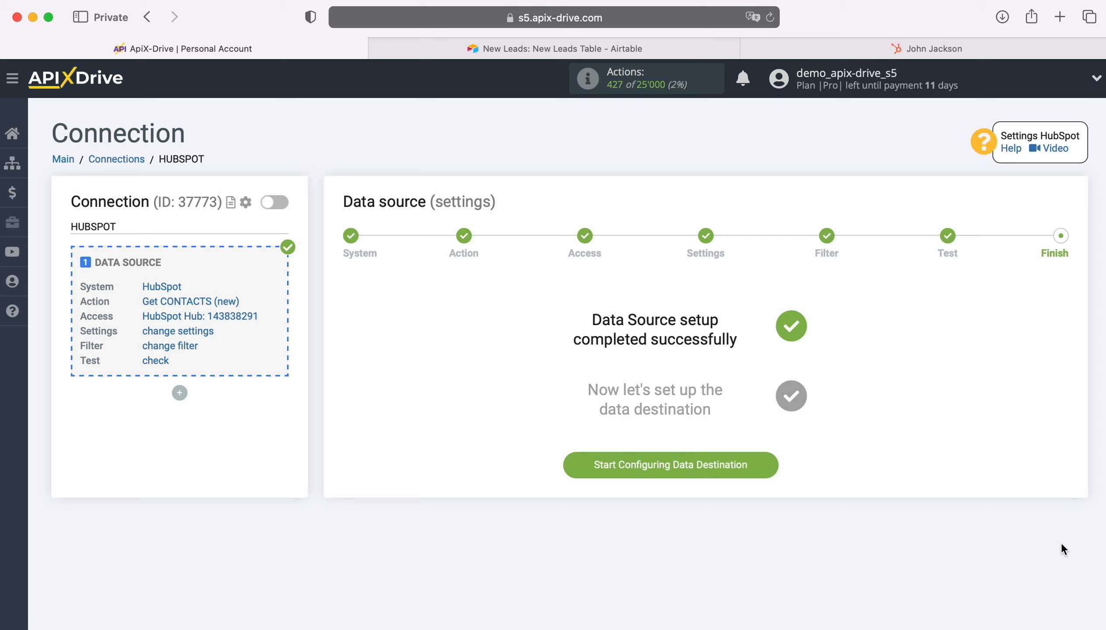
Begin the data destination setup and select Airtable as the receiving system
left_click(773, 467)
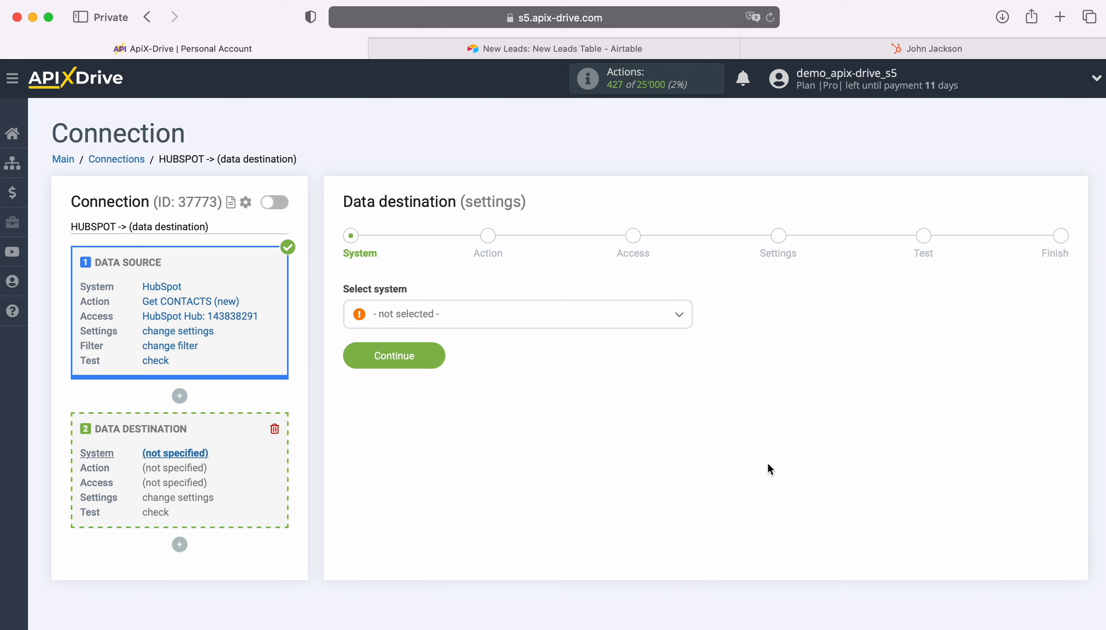
left_click(602, 319)
scroll(466, 448, "down", 2)
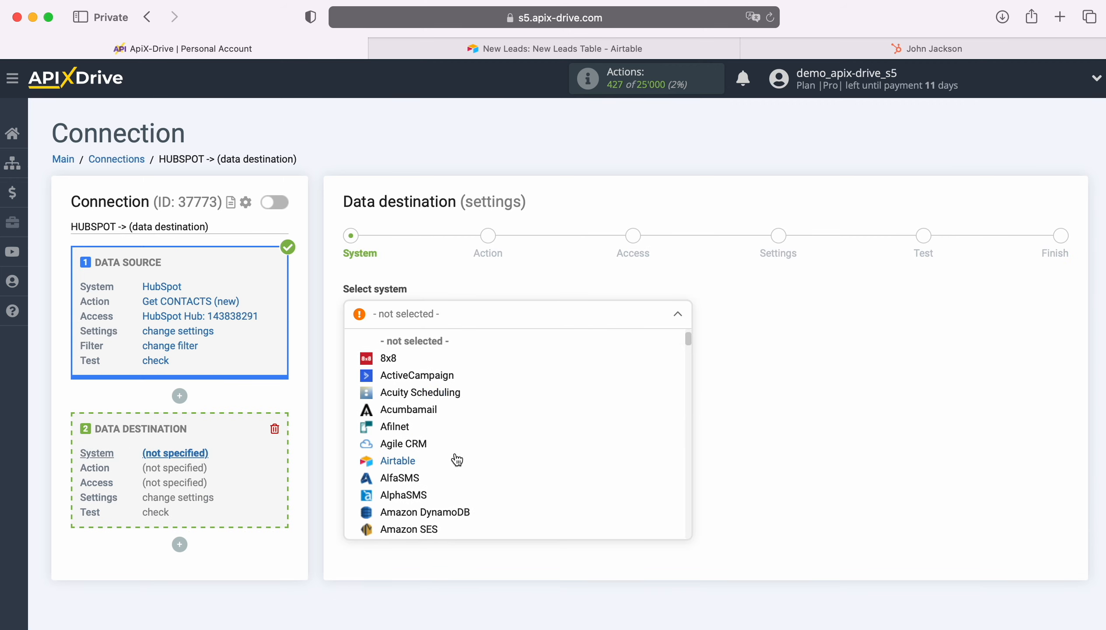
left_click(454, 459)
Set the Airtable action to Add ROW and start connecting an Airtable account
left_click(436, 356)
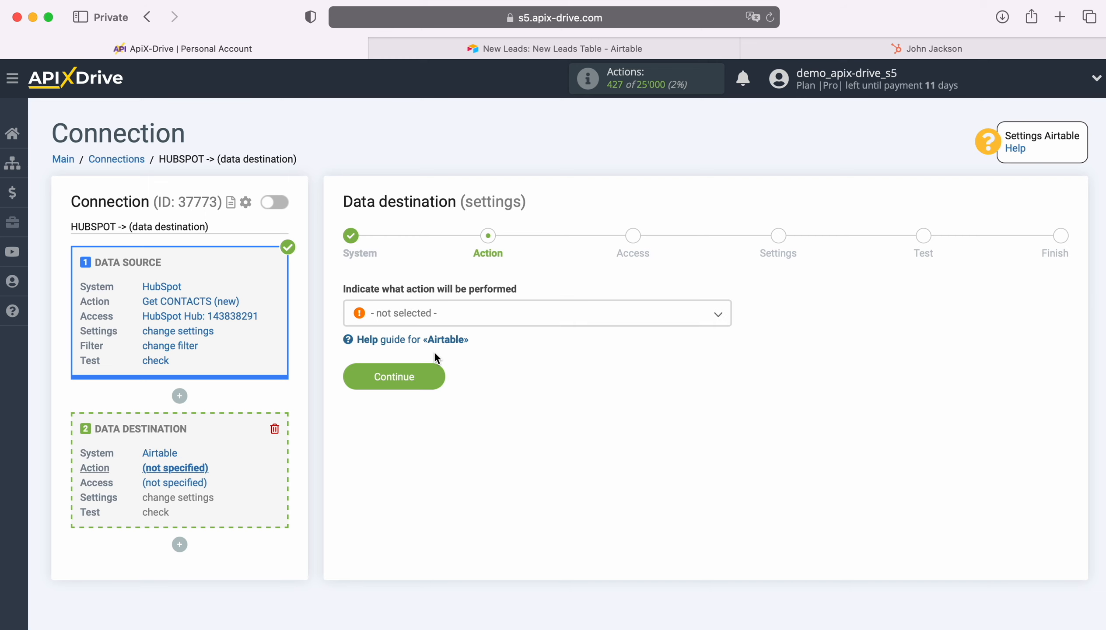
left_click(564, 314)
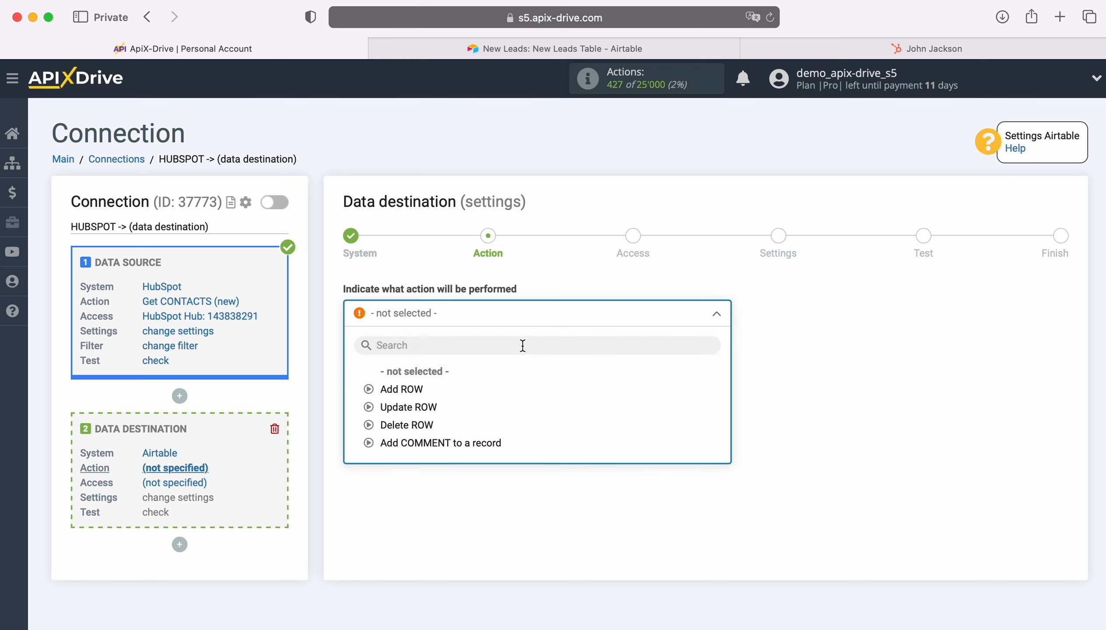
left_click(405, 392)
left_click(430, 377)
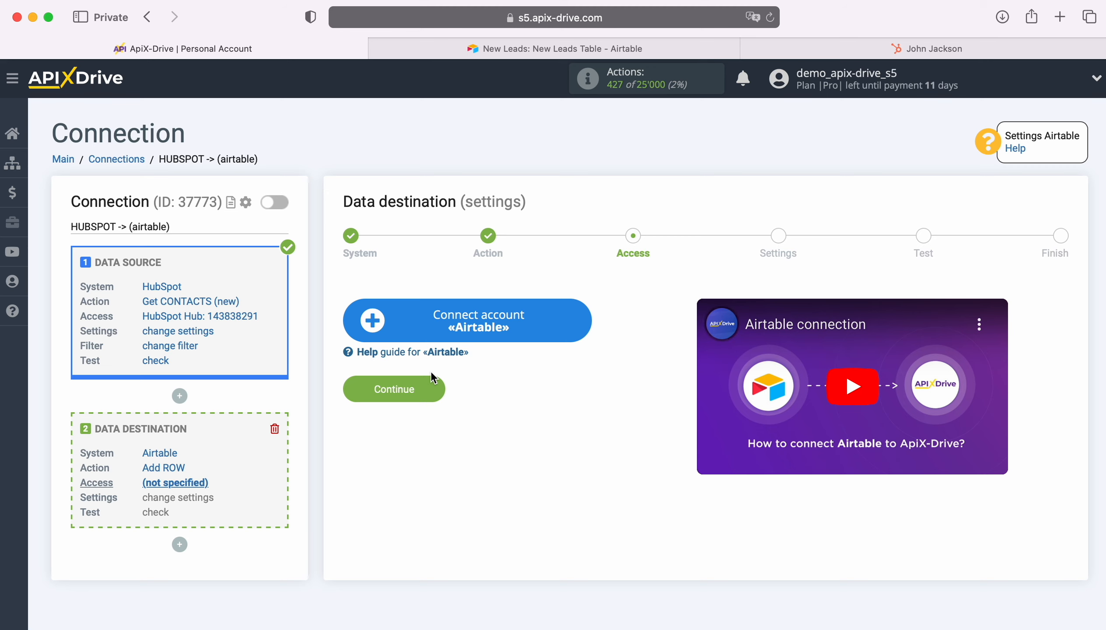
left_click(579, 325)
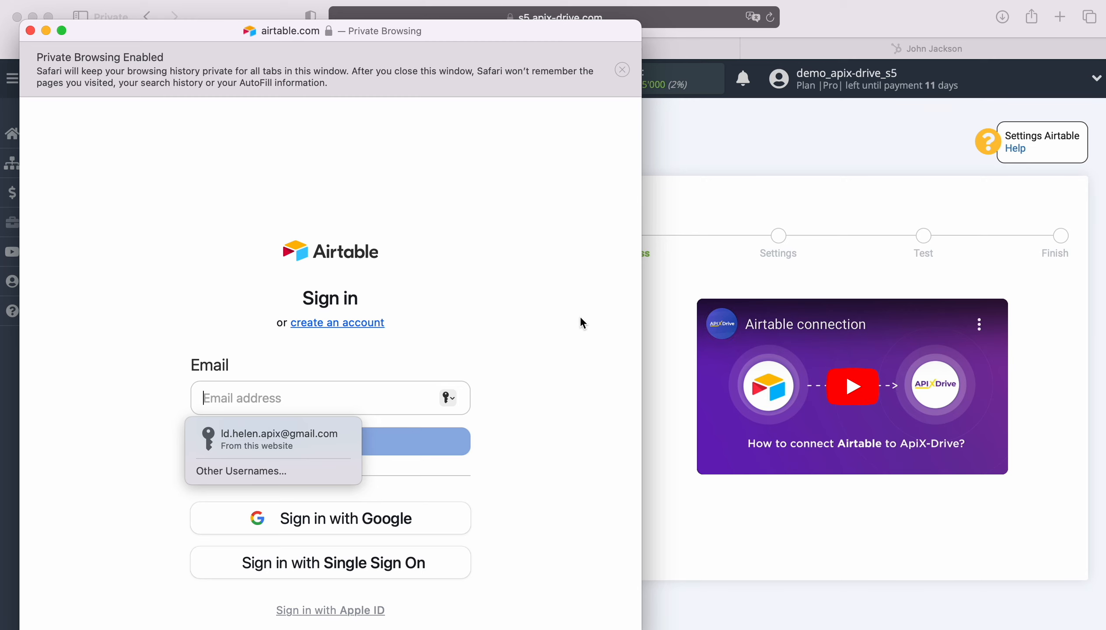
Sign in to Airtable using the saved e-mail and password
left_click(290, 437)
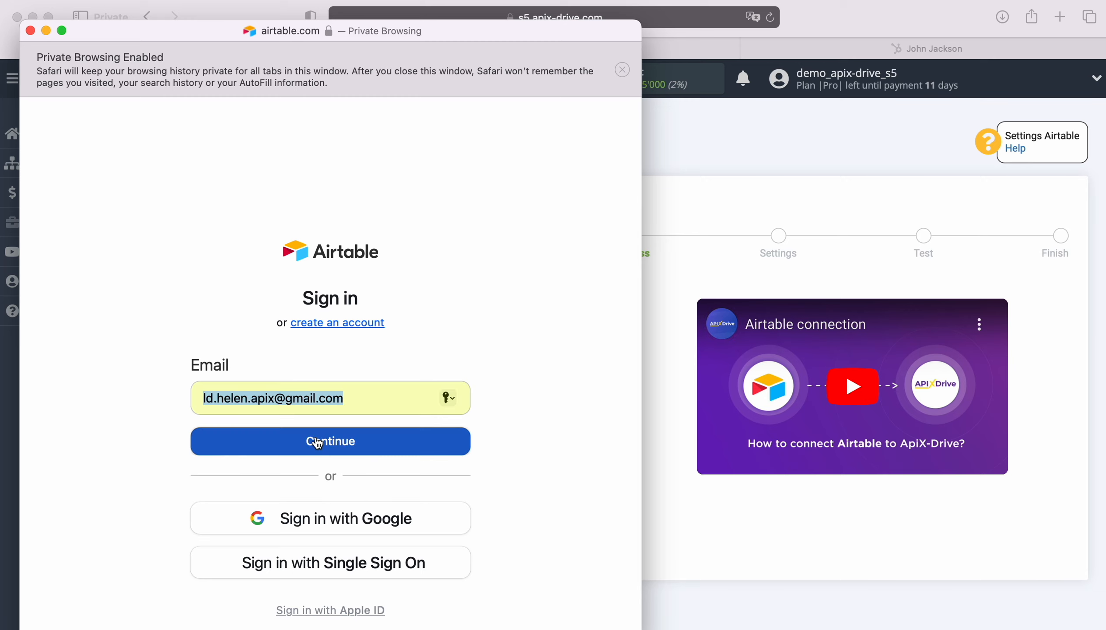
left_click(316, 439)
left_click(303, 465)
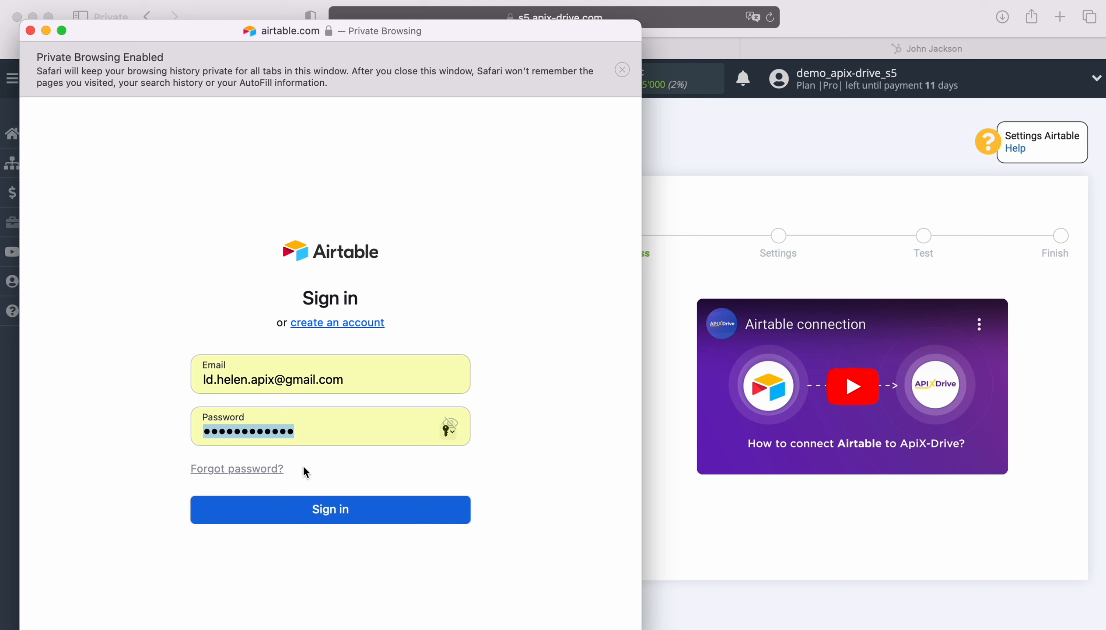
left_click(317, 509)
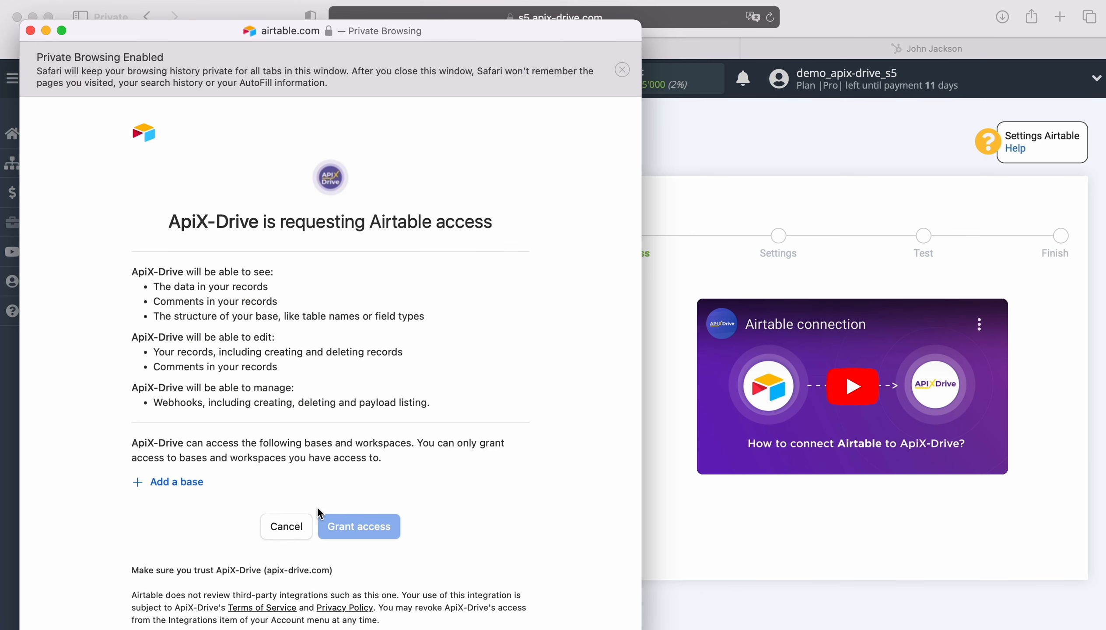
Grant ApiX-Drive access to the New Leads and New Orders bases
left_click(185, 482)
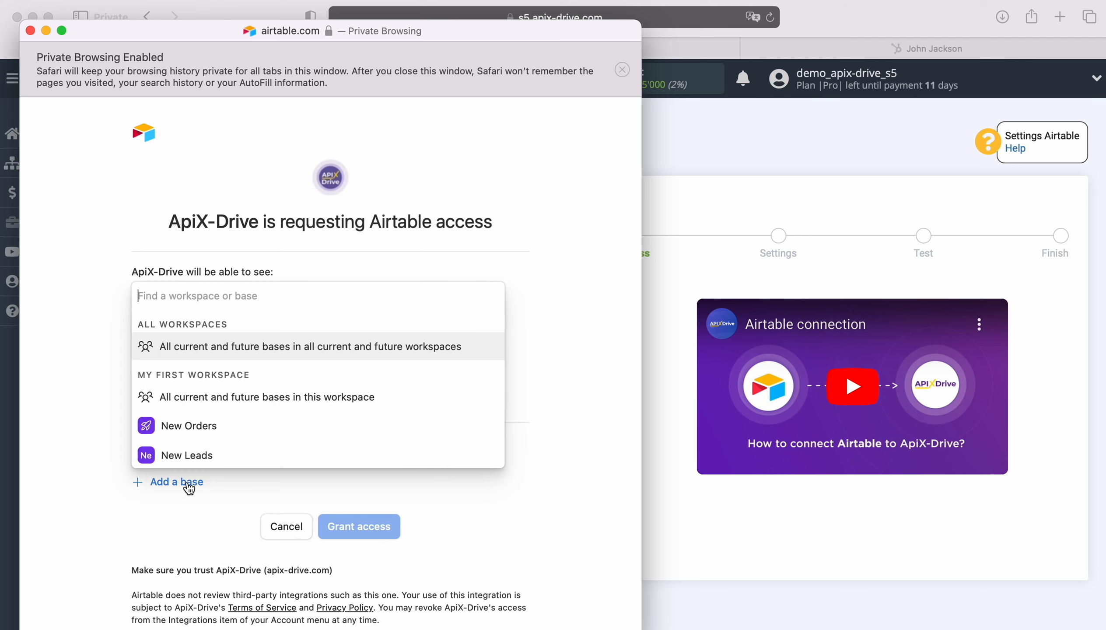
left_click(192, 453)
left_click(189, 526)
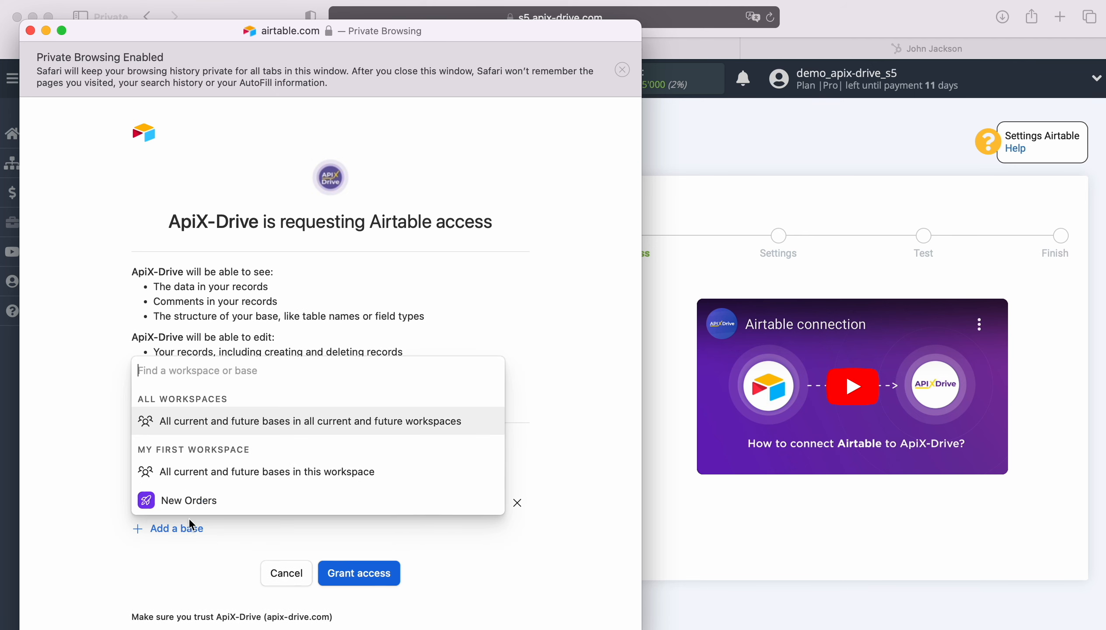
left_click(189, 496)
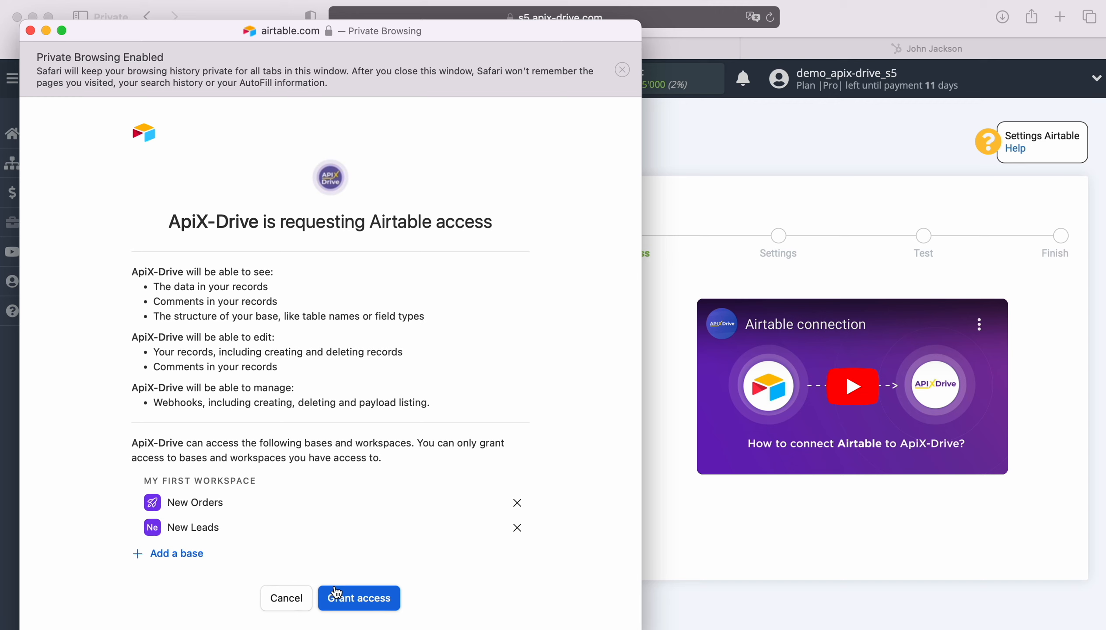
left_click(380, 592)
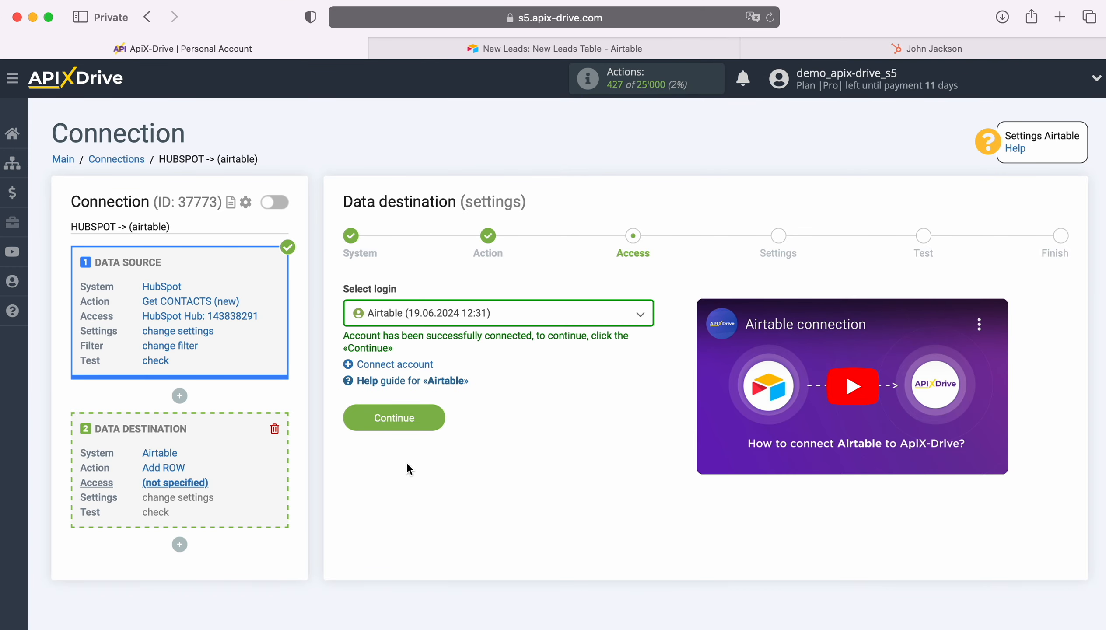
Select the newly connected Airtable login for the destination
left_click(526, 322)
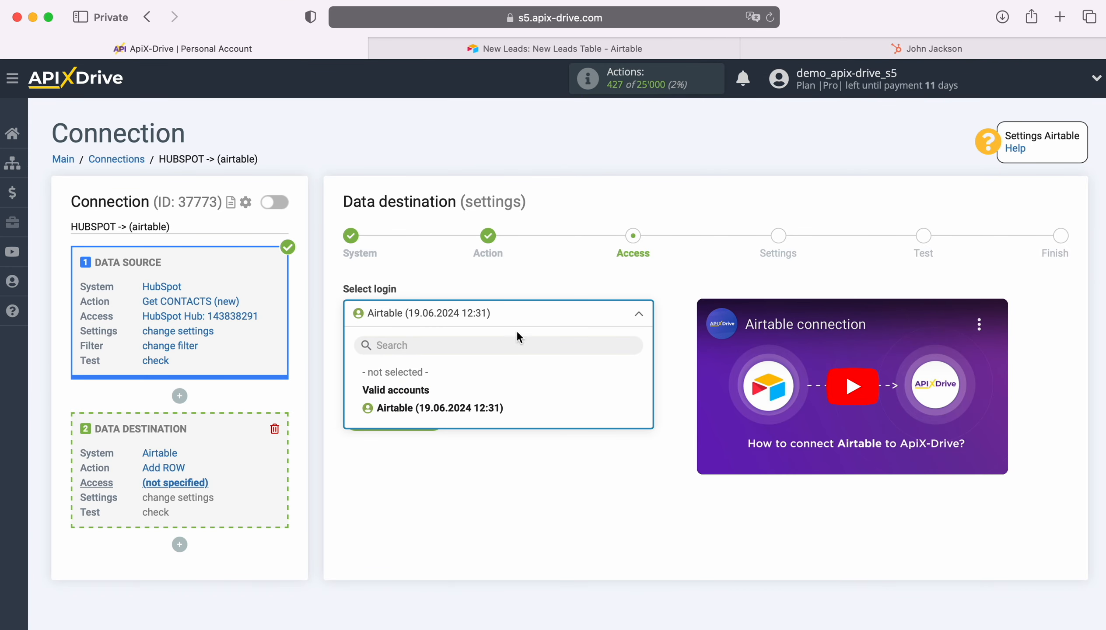
left_click(491, 408)
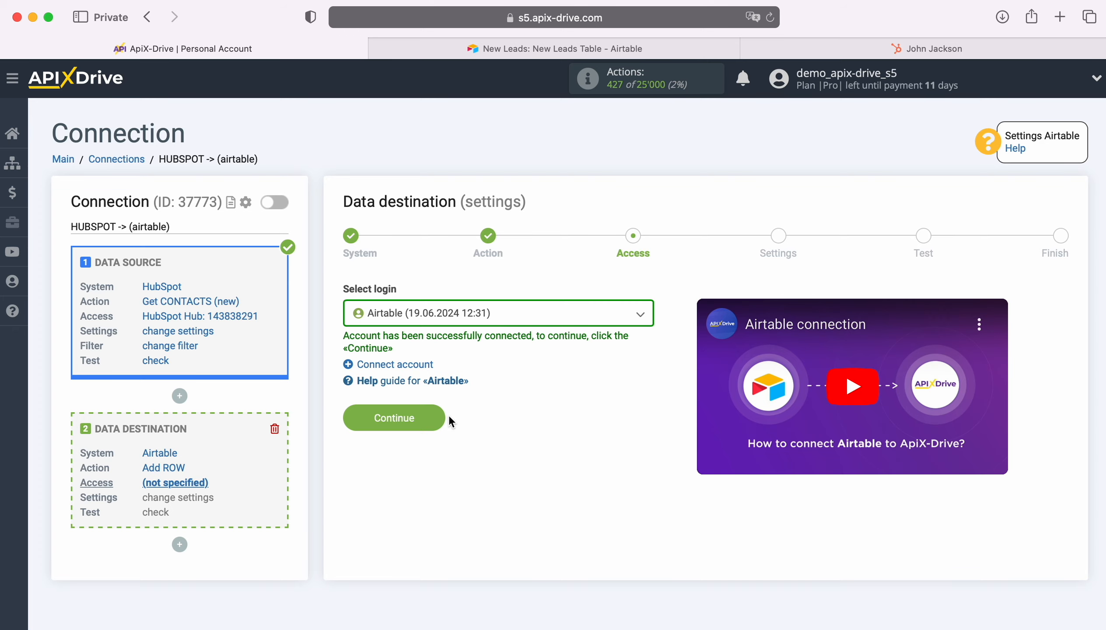
left_click(435, 412)
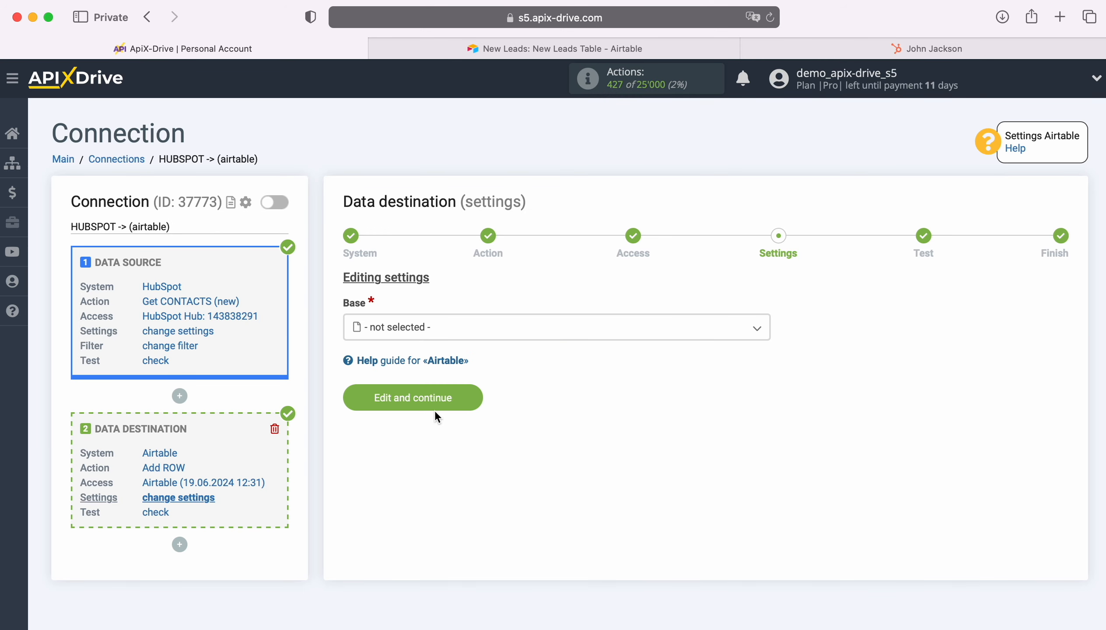
Target base New Leads and table New Leads Table in the destination settings
left_click(479, 328)
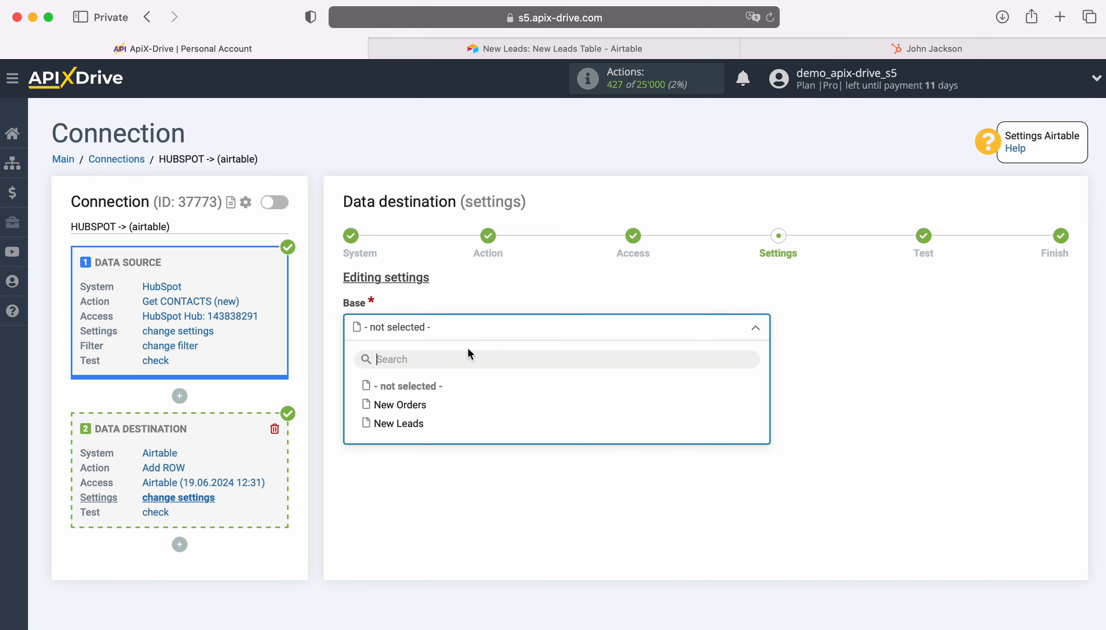
left_click(420, 425)
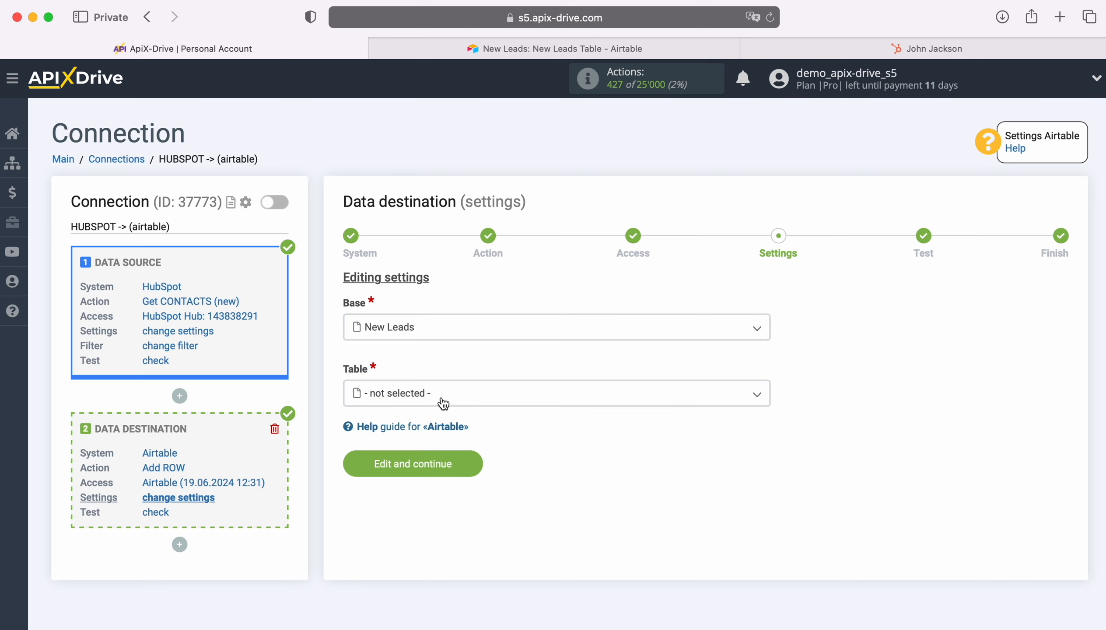
left_click(442, 400)
left_click(425, 470)
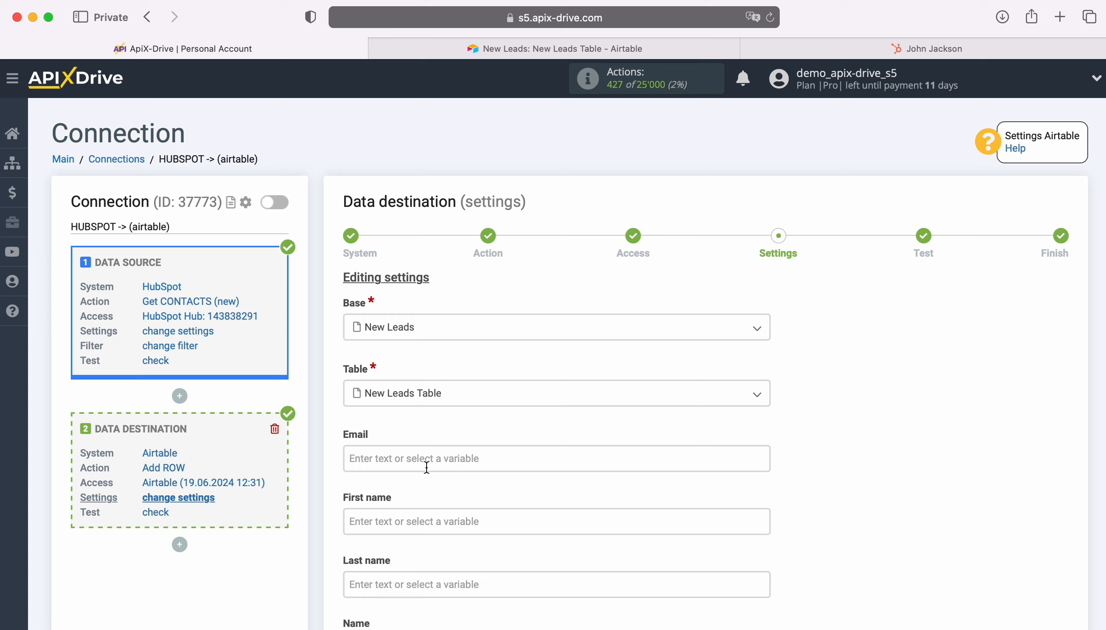
Map the HubSpot contact's email variable into the Airtable Email field
left_click(426, 467)
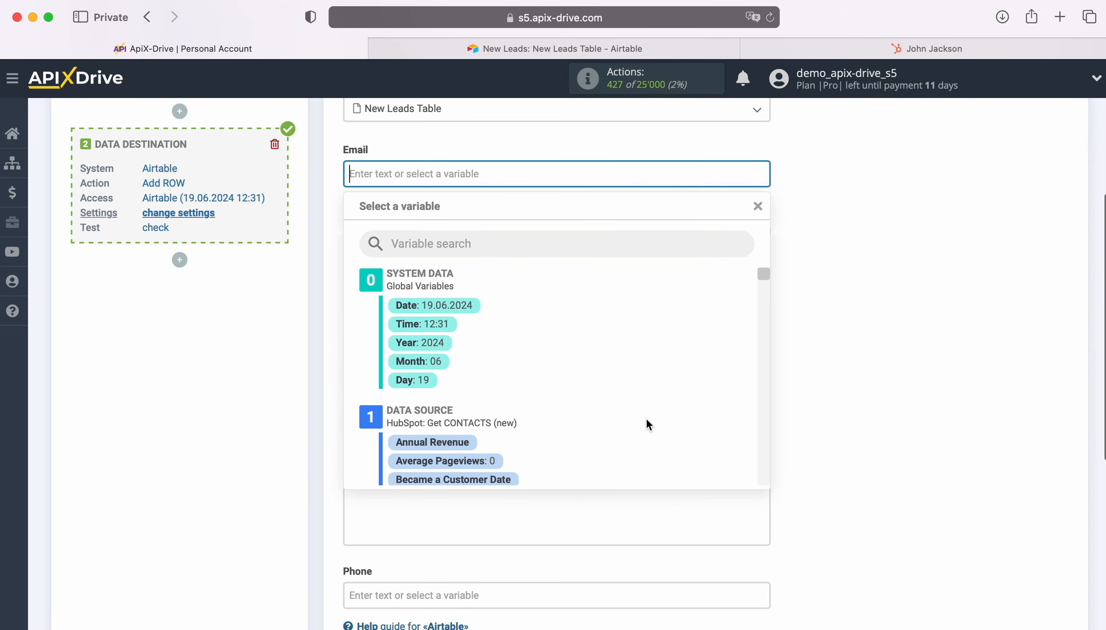
scroll(647, 419, "down", 3)
scroll(647, 417, "down", 5)
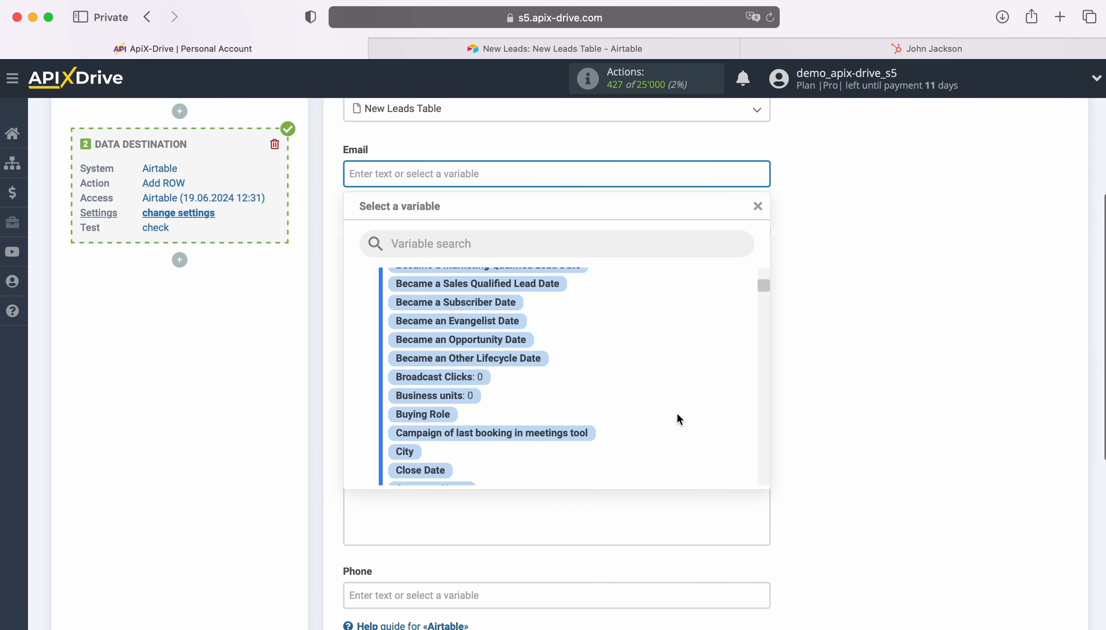
scroll(685, 415, "down", 5)
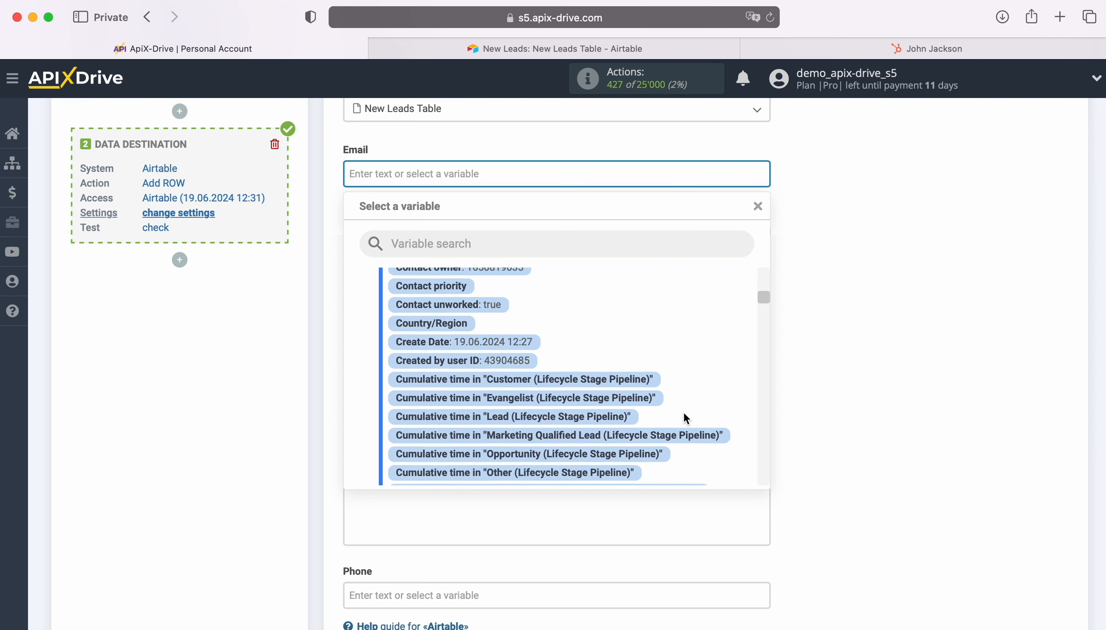
scroll(685, 419, "down", 6)
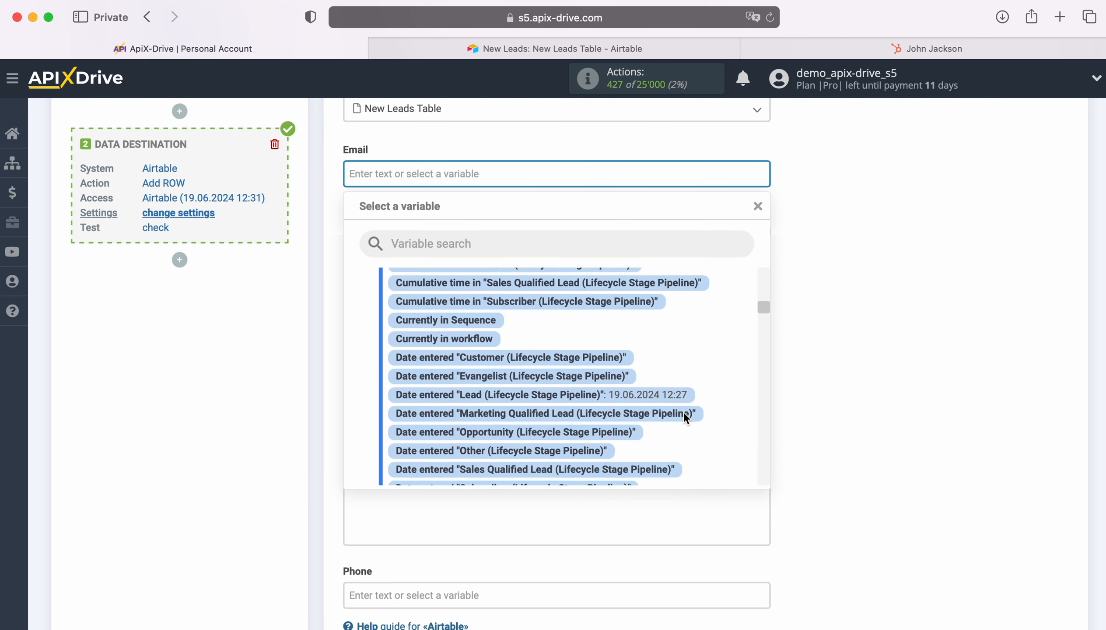
scroll(684, 414, "down", 5)
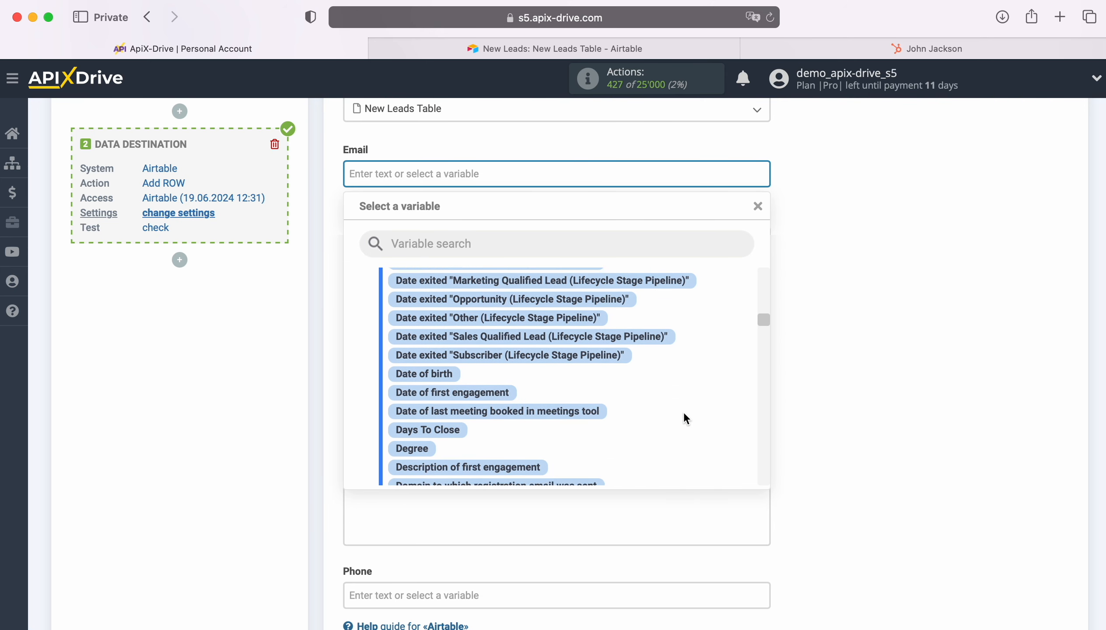
scroll(687, 419, "down", 6)
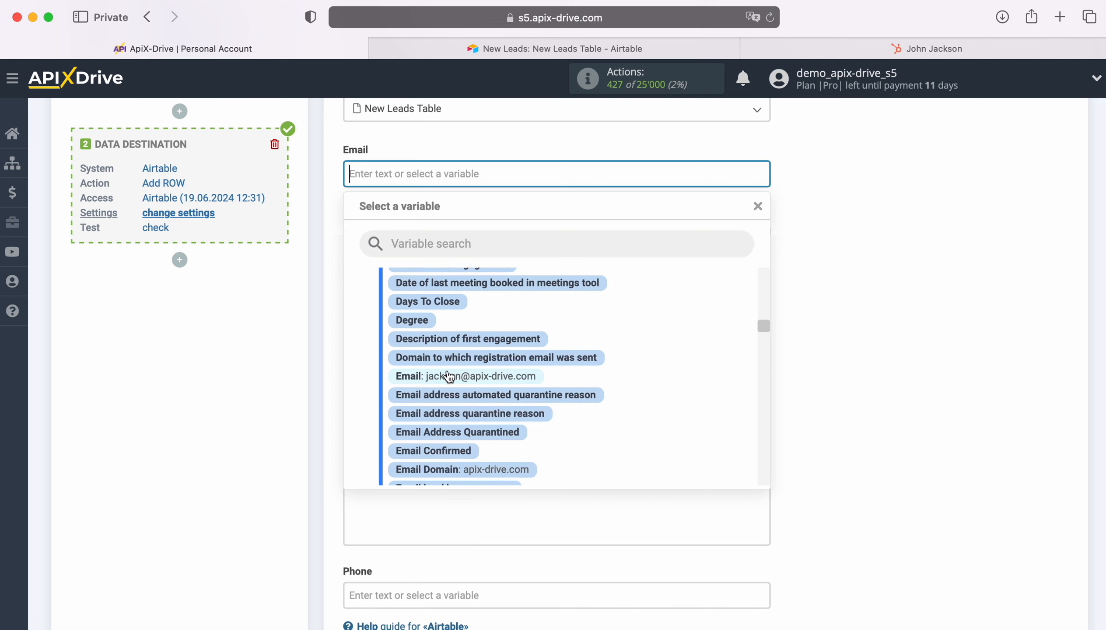
left_click(498, 376)
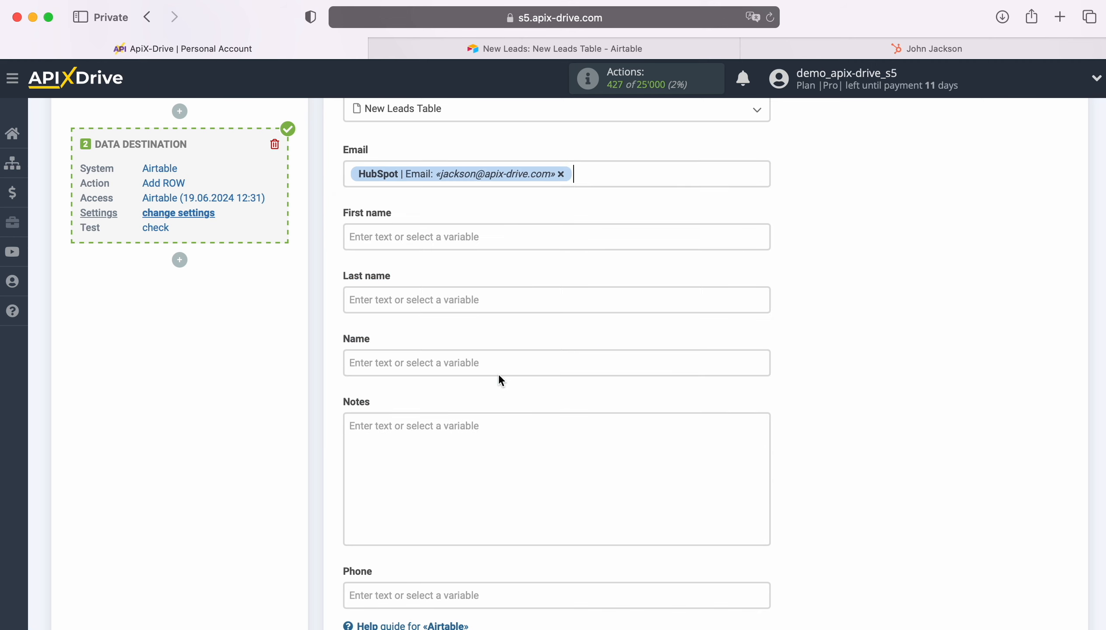
Map HubSpot's First Name variable into the Airtable First name field
left_click(418, 236)
scroll(650, 370, "down", 5)
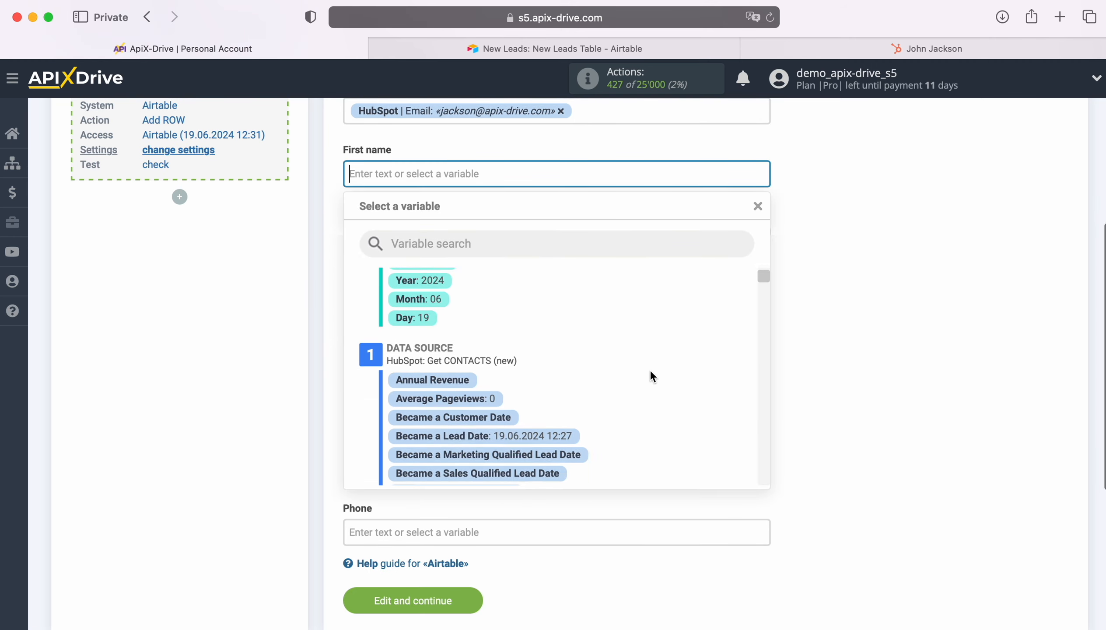
scroll(679, 371, "down", 6)
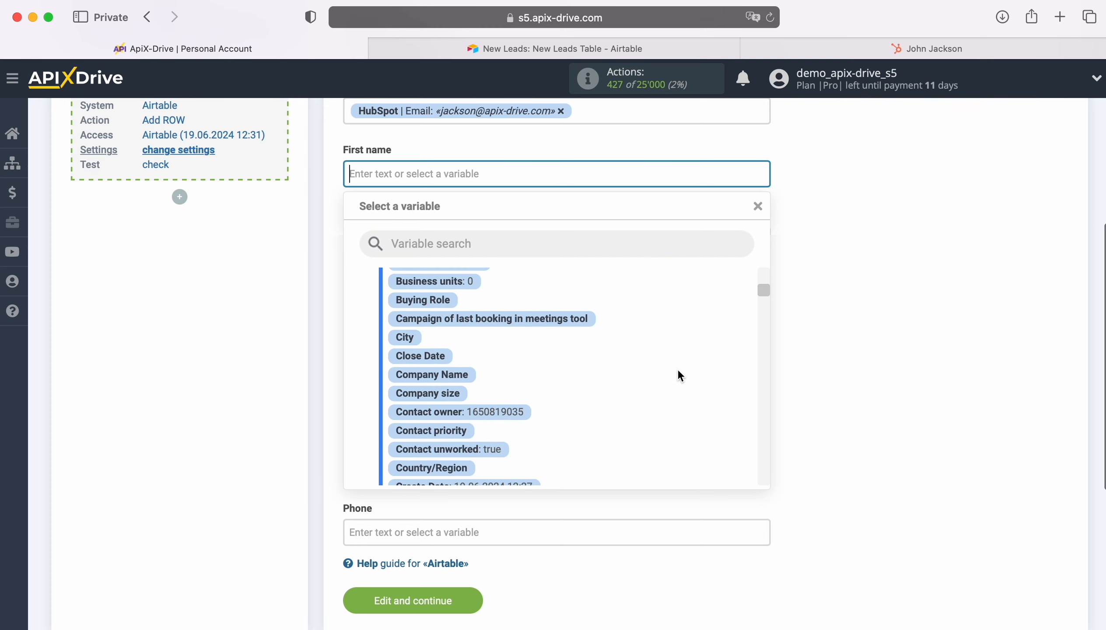
scroll(679, 373, "down", 6)
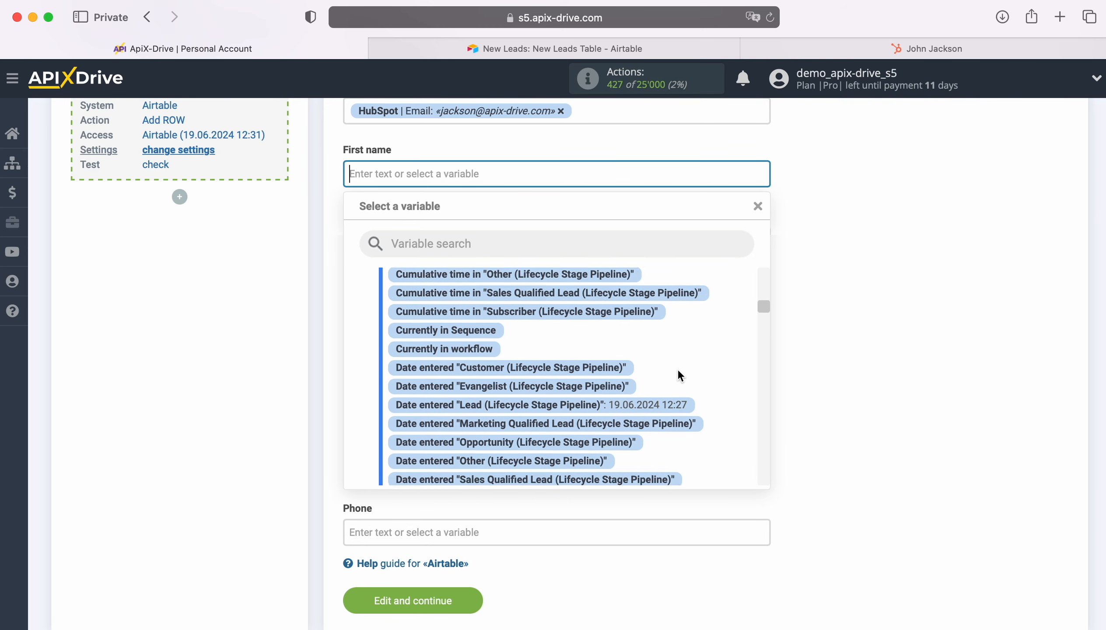
scroll(679, 376, "down", 7)
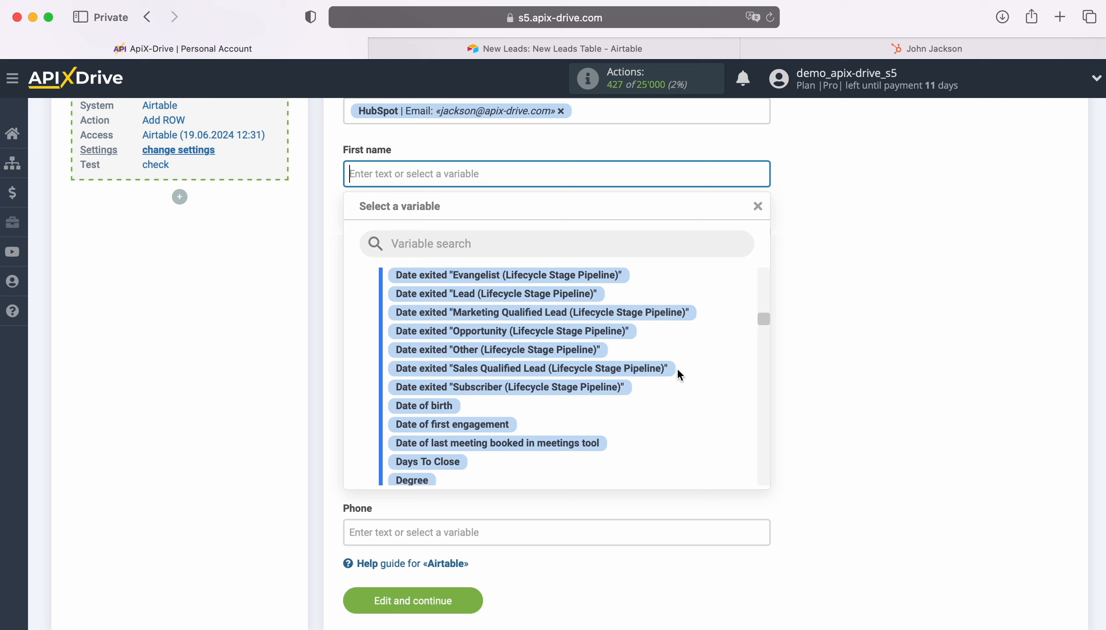
scroll(679, 375, "down", 6)
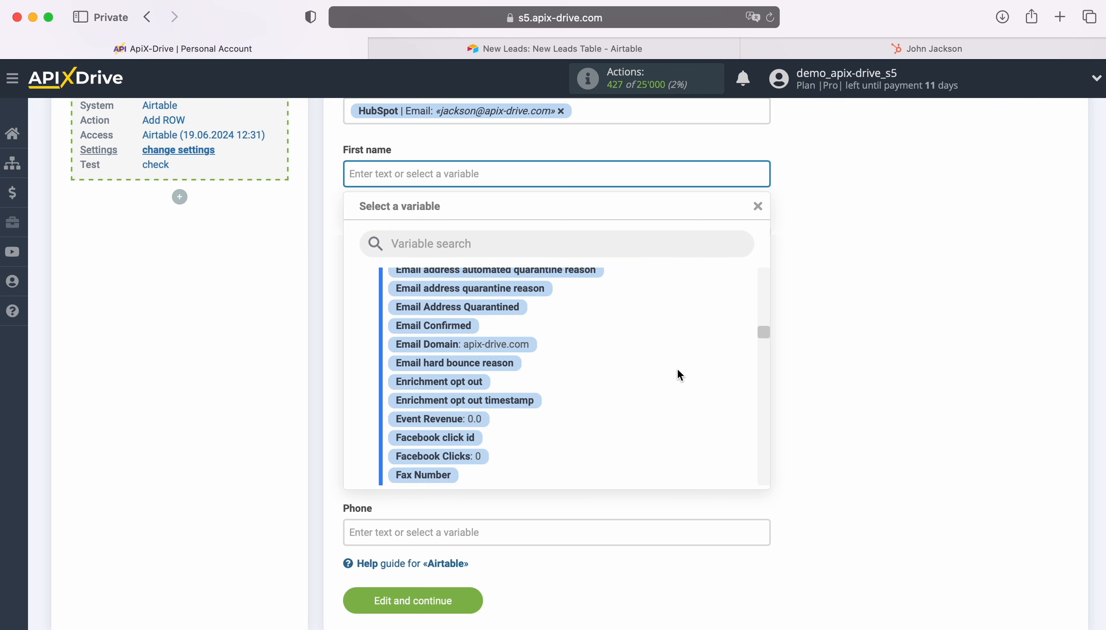
scroll(680, 375, "down", 5)
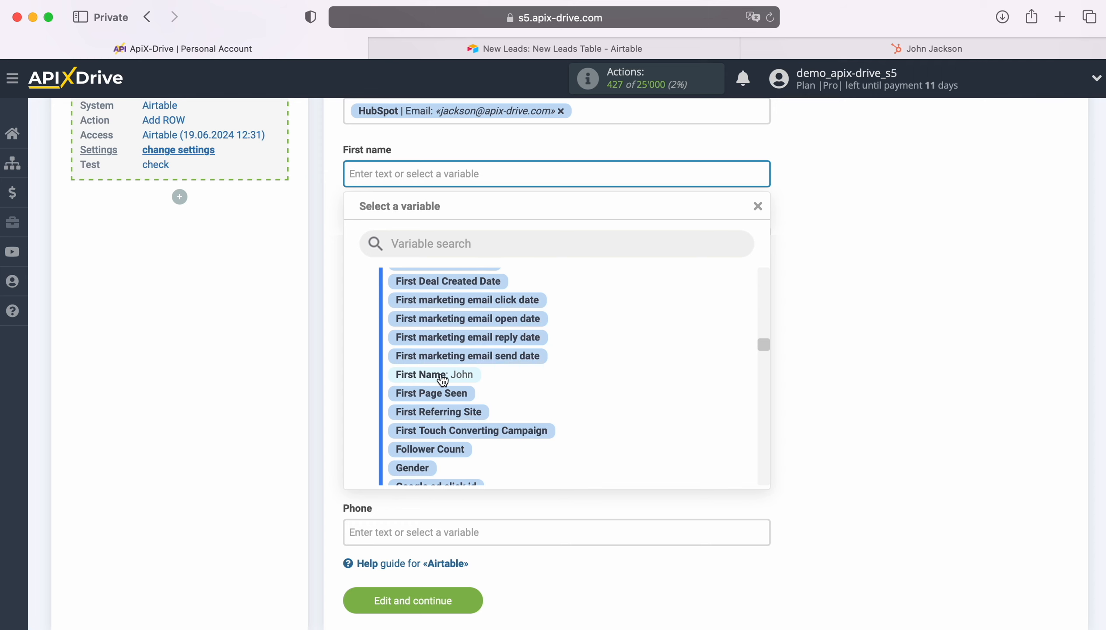
left_click(446, 374)
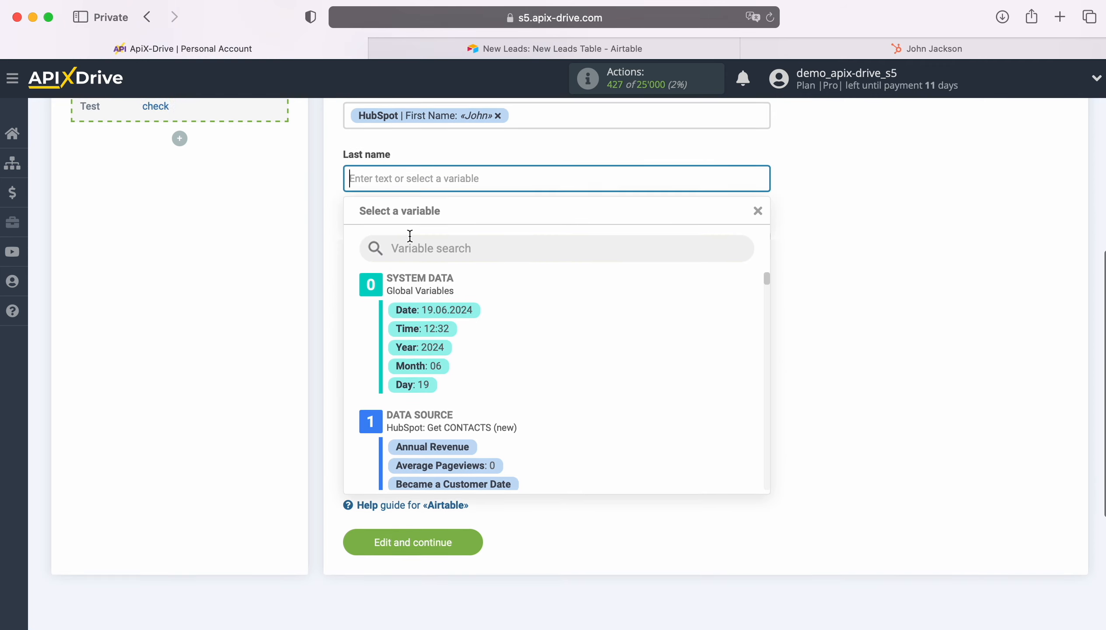
Map HubSpot's Last Name variable into the Airtable Last name field
scroll(686, 369, "down", 5)
scroll(686, 371, "down", 8)
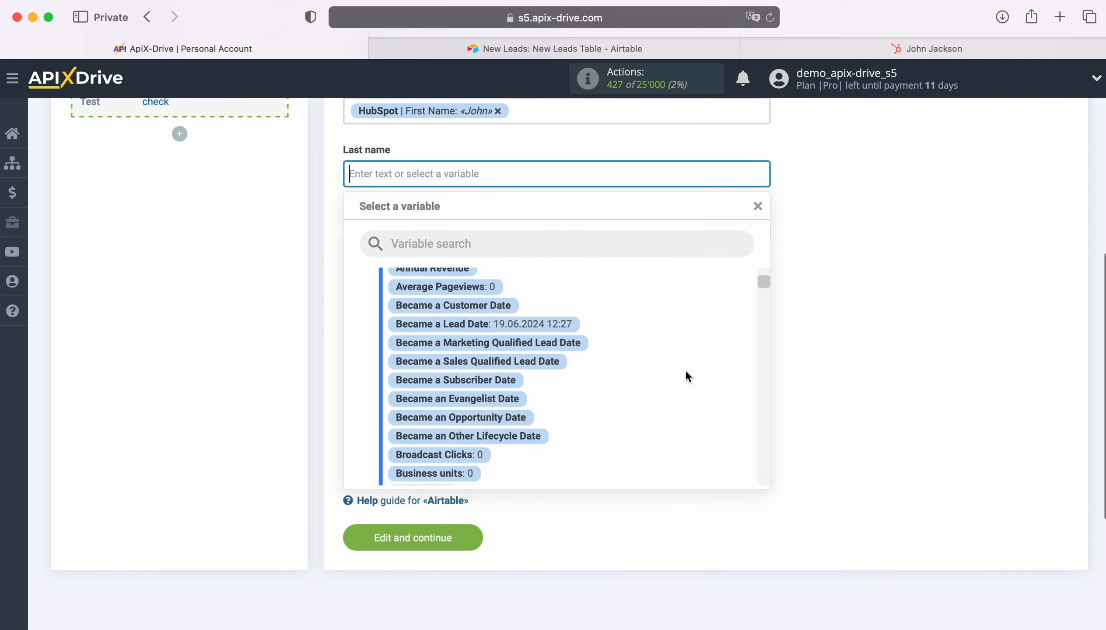
scroll(686, 371, "down", 15)
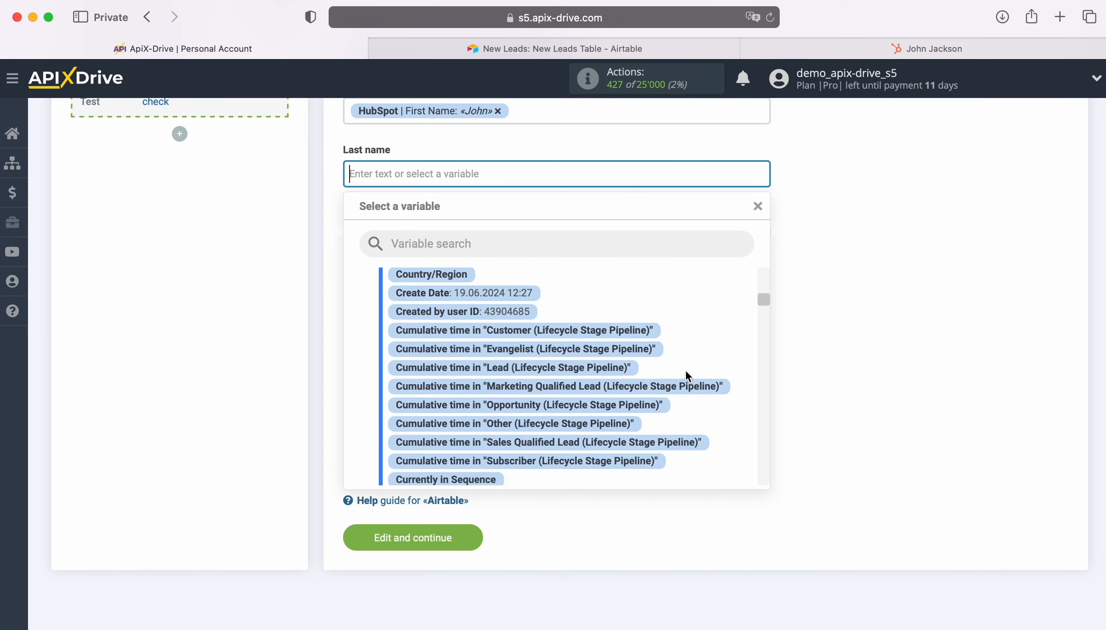
scroll(687, 376, "down", 15)
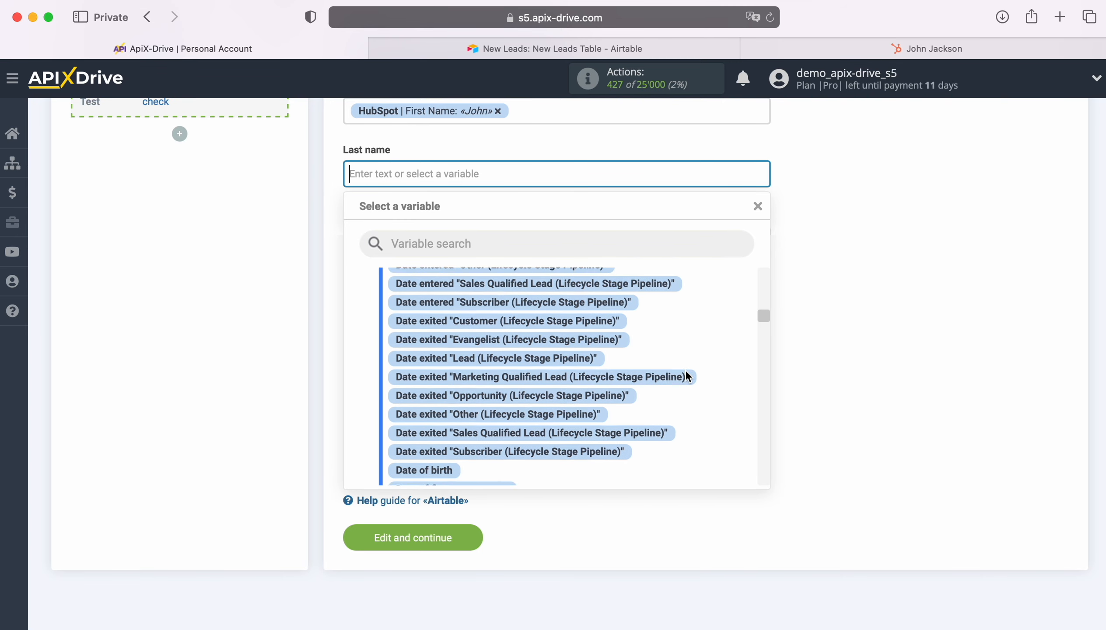
scroll(688, 376, "down", 10)
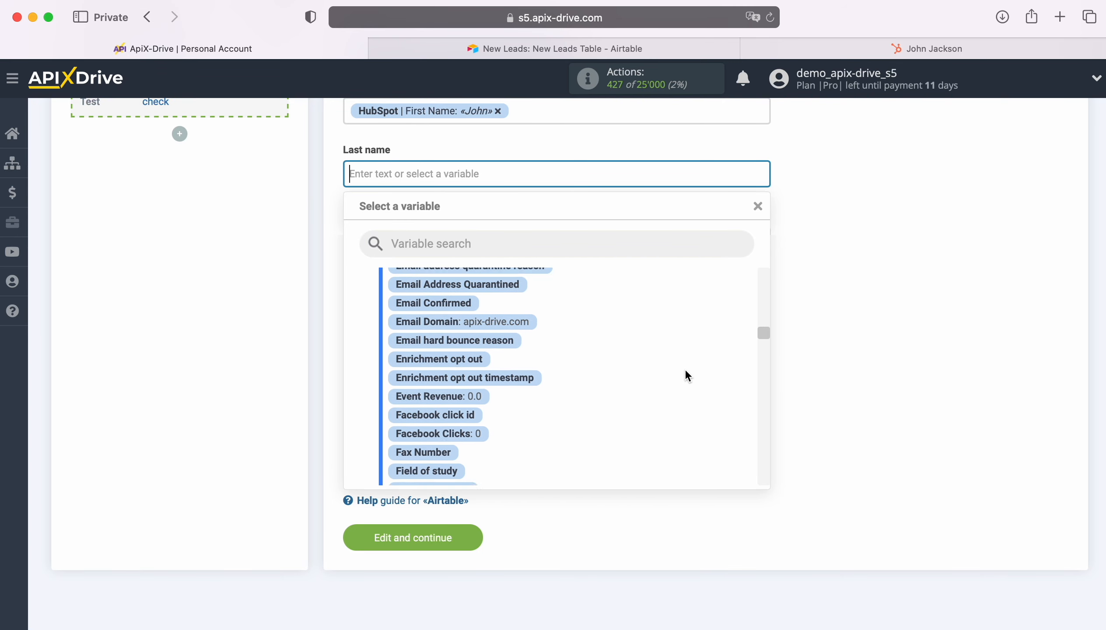
scroll(688, 376, "down", 10)
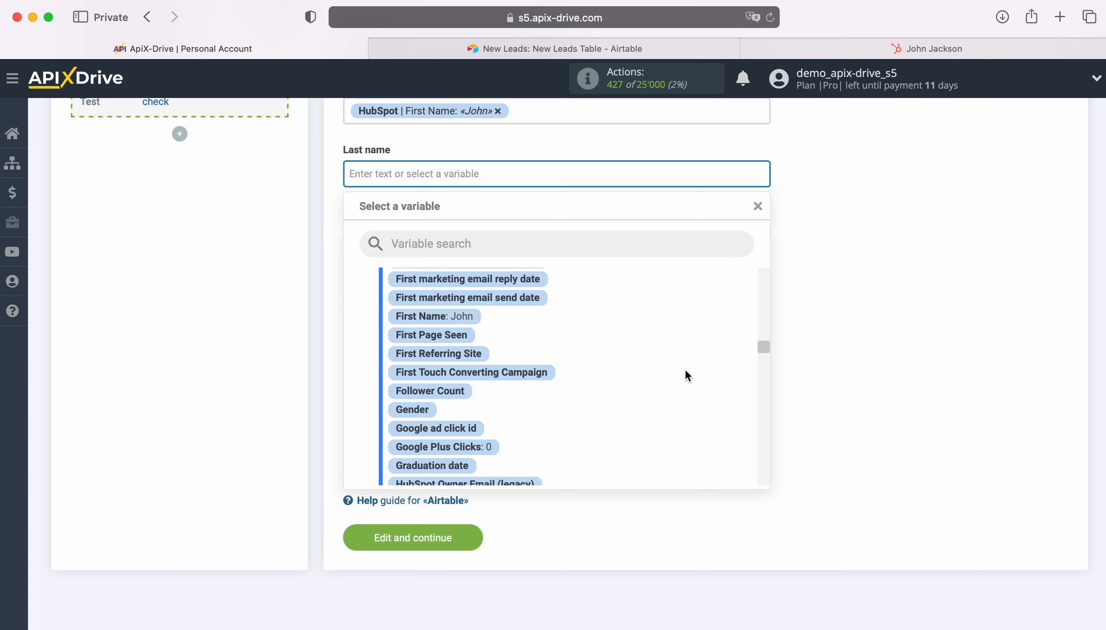
scroll(686, 371, "down", 10)
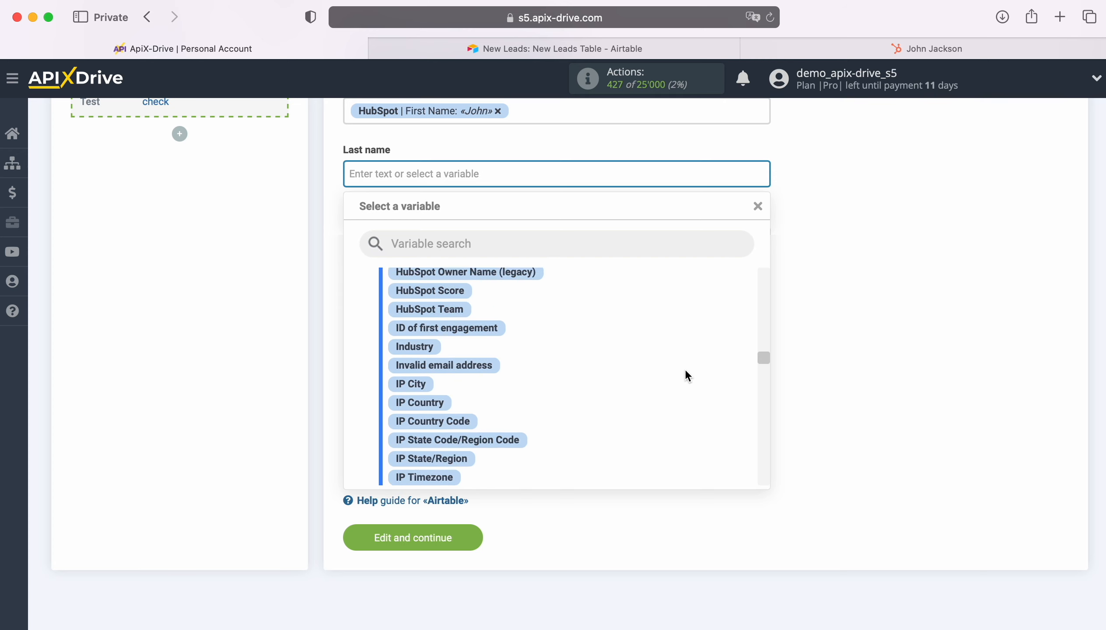
scroll(685, 370, "down", 5)
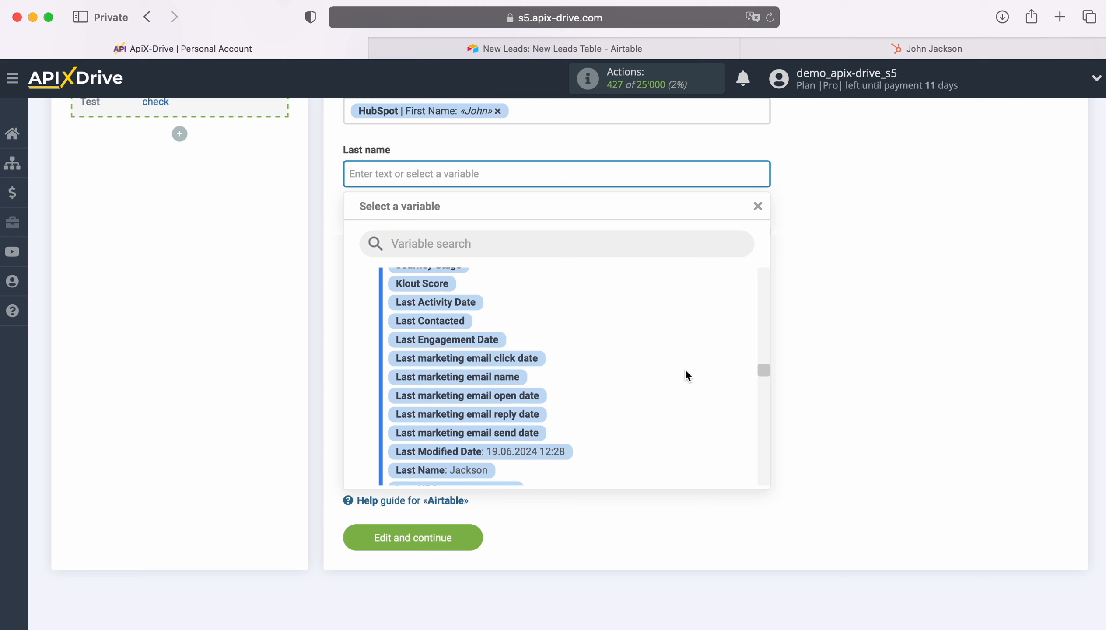
scroll(686, 375, "down", 3)
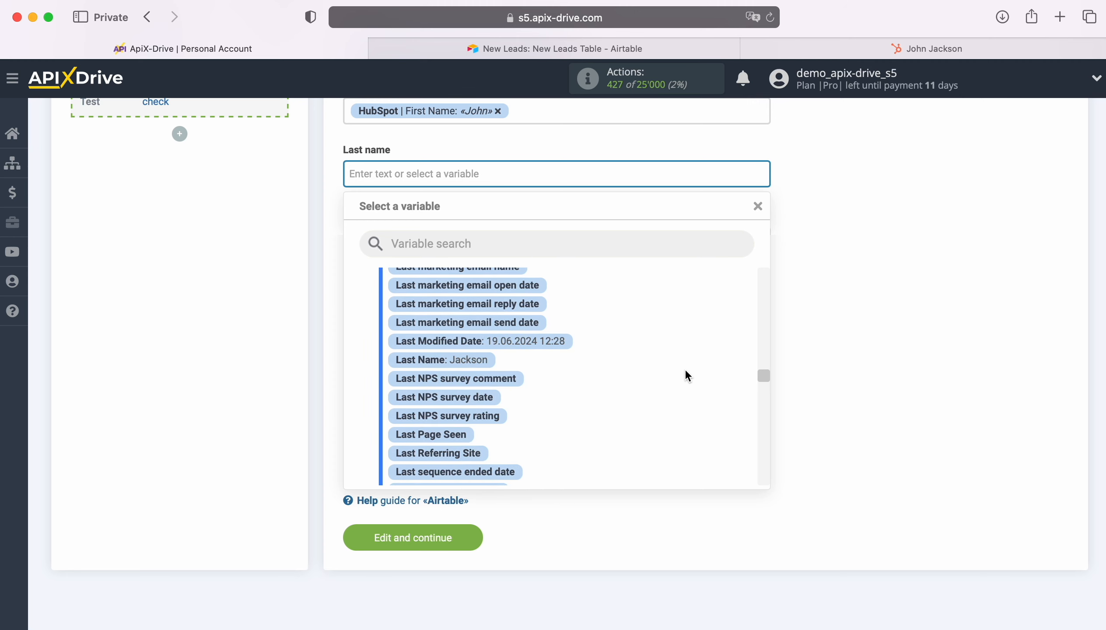
left_click(460, 362)
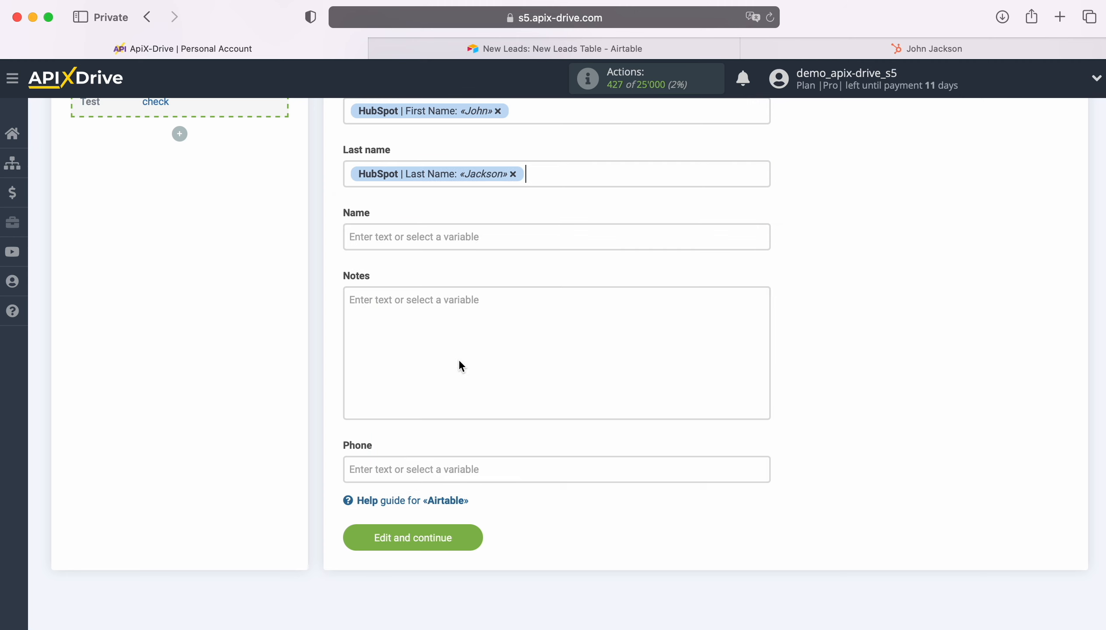
Set the Airtable Name field to the fixed text 'New Contact from Hubspot'
left_click(420, 238)
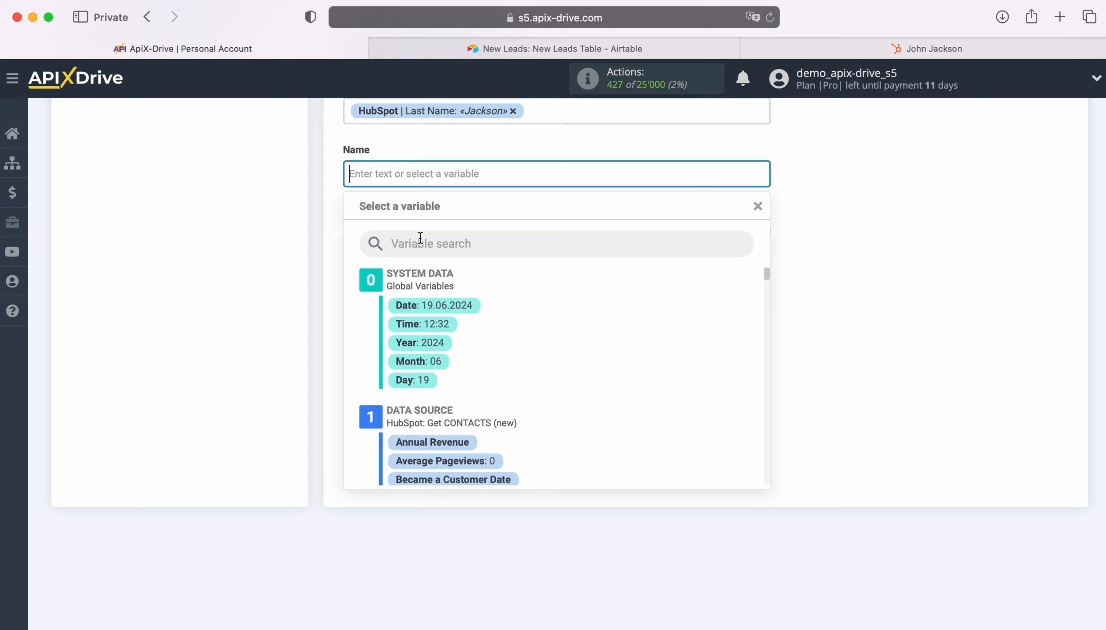
type("New Contact")
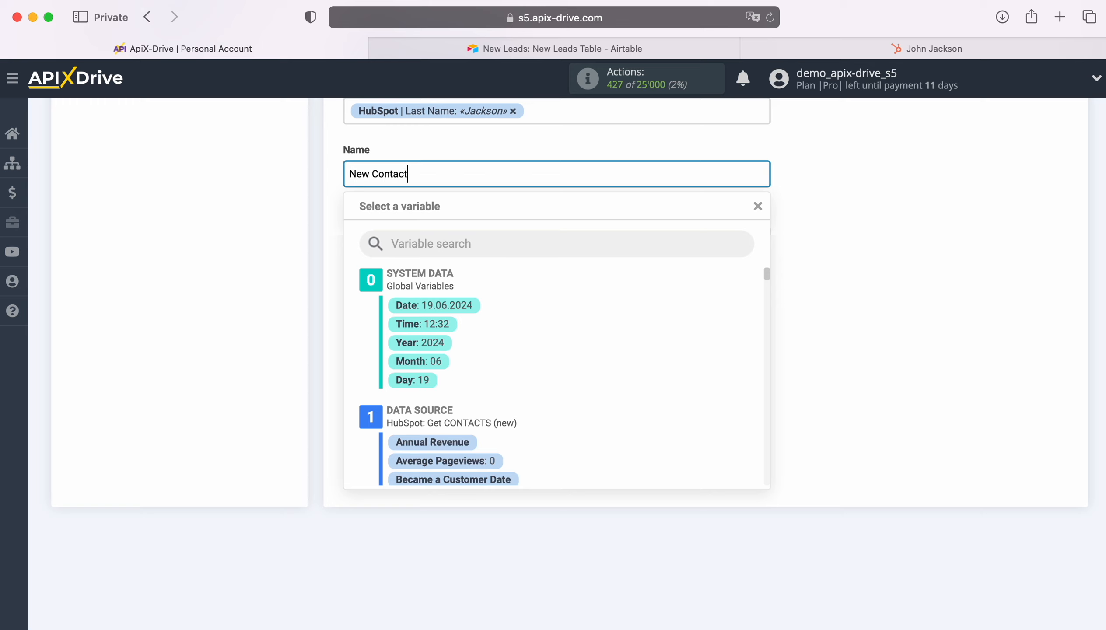
type(" from Hubspot")
left_click(221, 258)
scroll(541, 298, "down", 3)
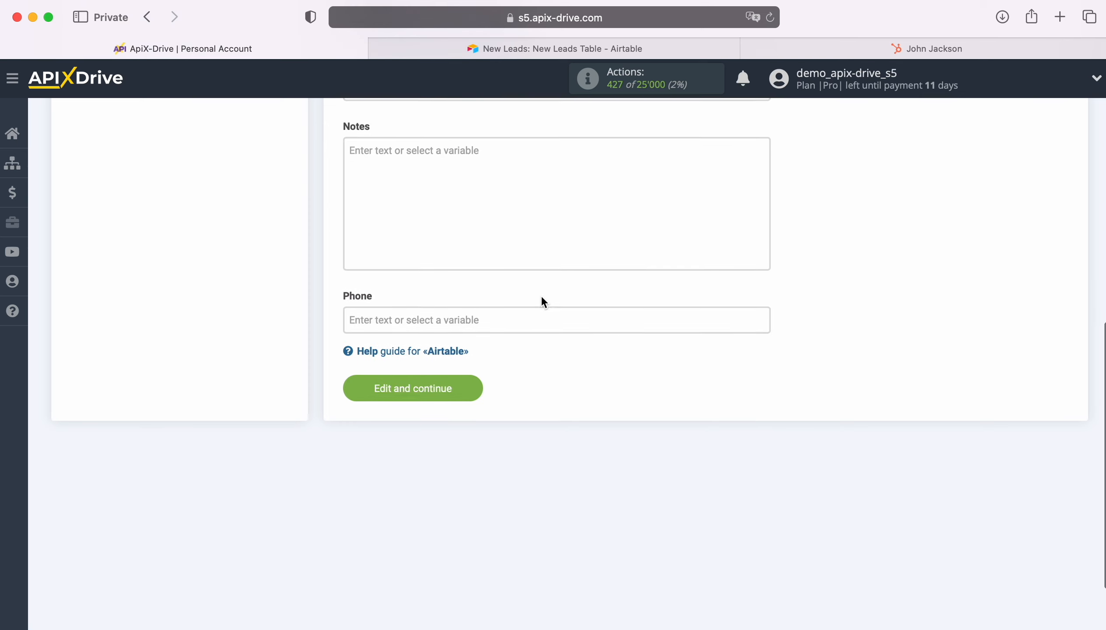
Insert HubSpot's Phone Number variable into the Airtable Phone field and save the mapping
left_click(459, 320)
scroll(556, 434, "down", 5)
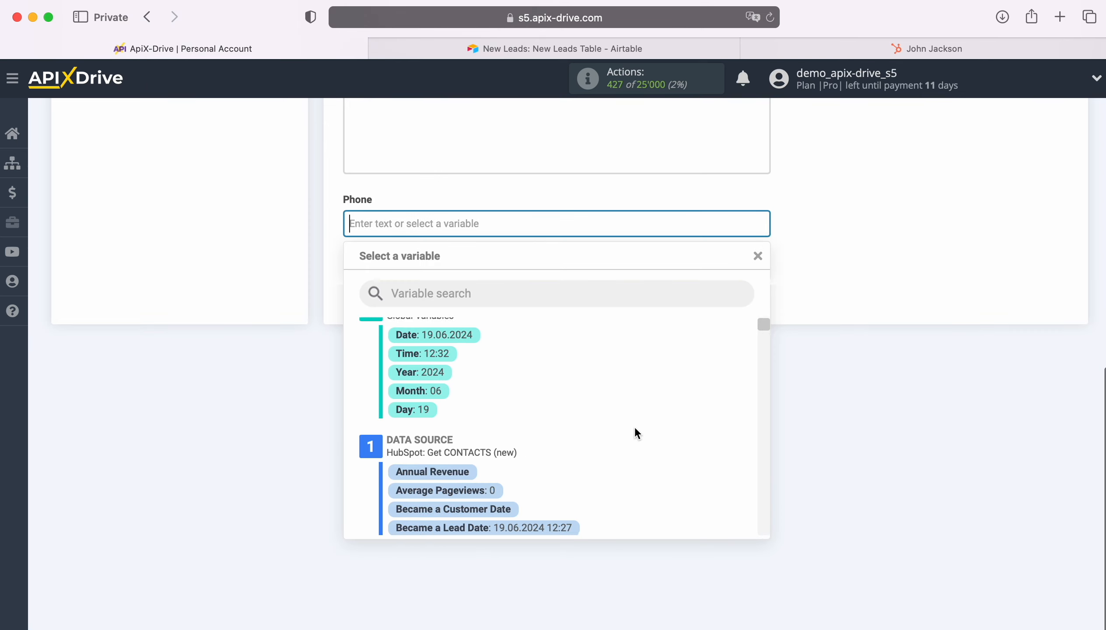
scroll(666, 426, "down", 4)
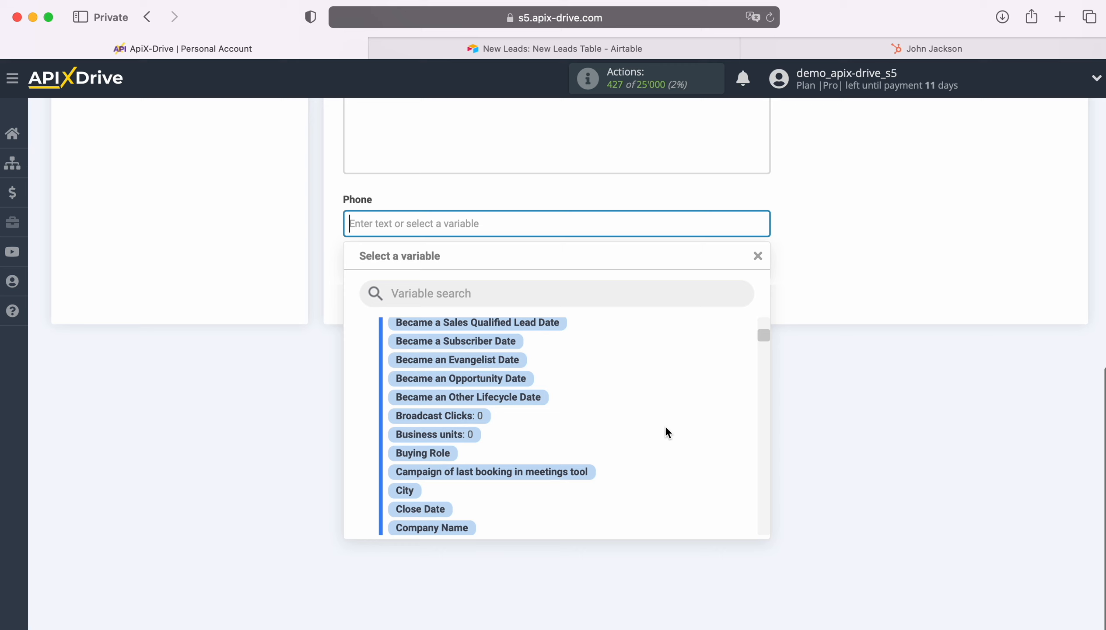
scroll(666, 428, "down", 6)
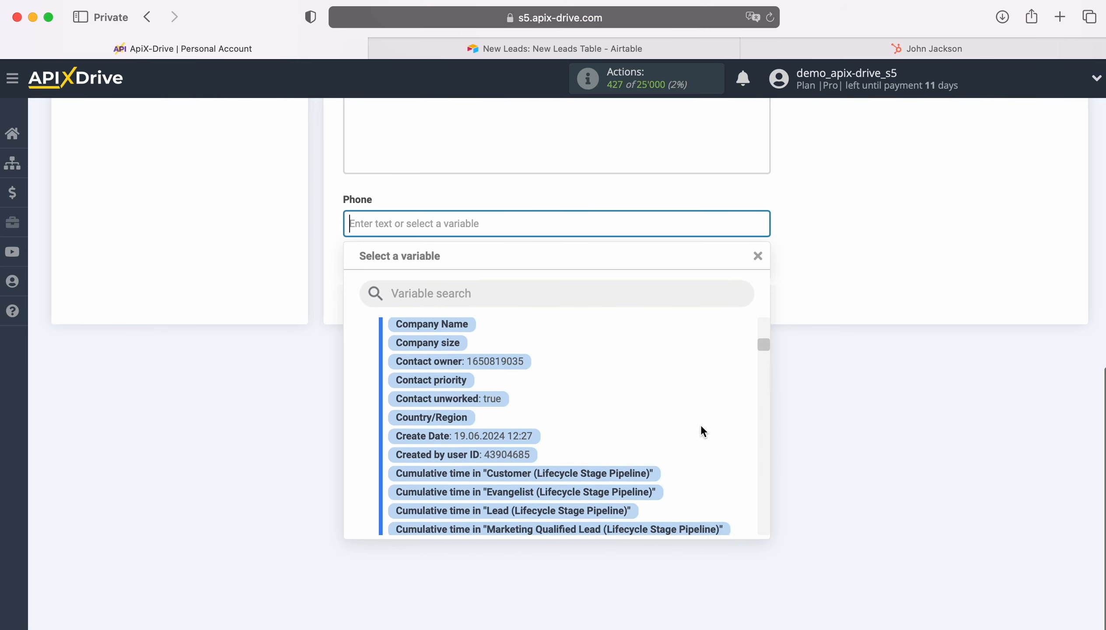
scroll(702, 427, "down", 6)
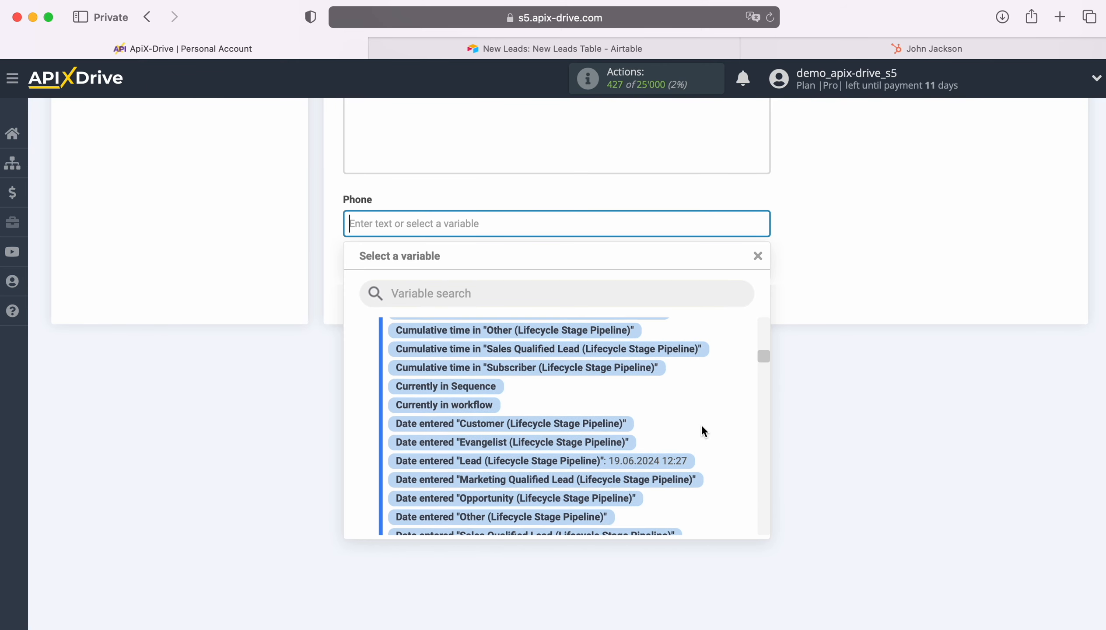
scroll(702, 432, "down", 10)
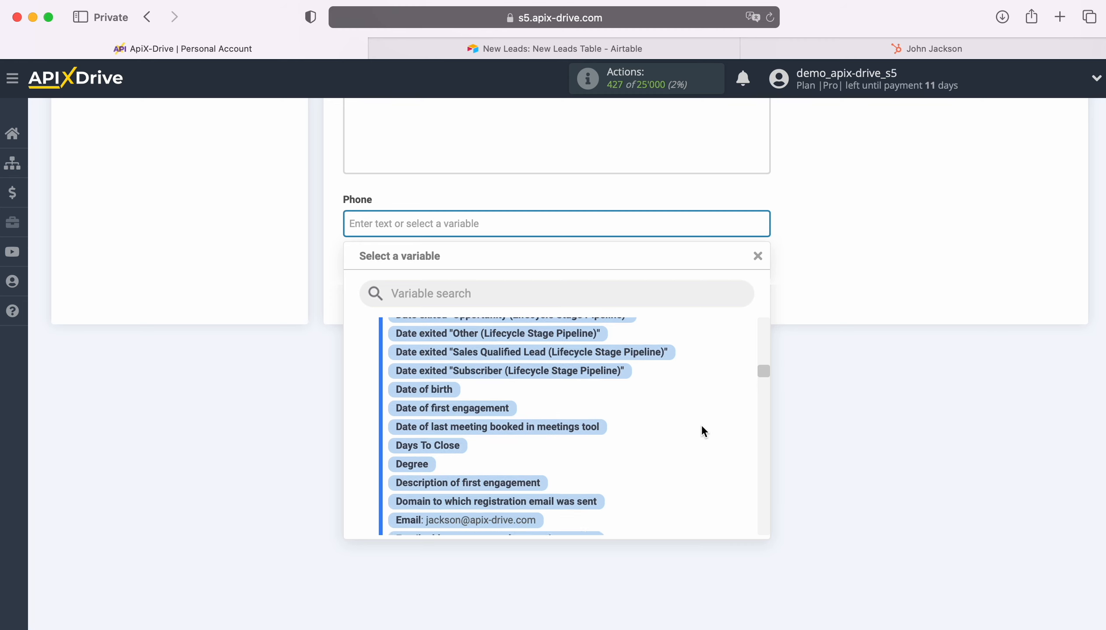
scroll(702, 430, "down", 8)
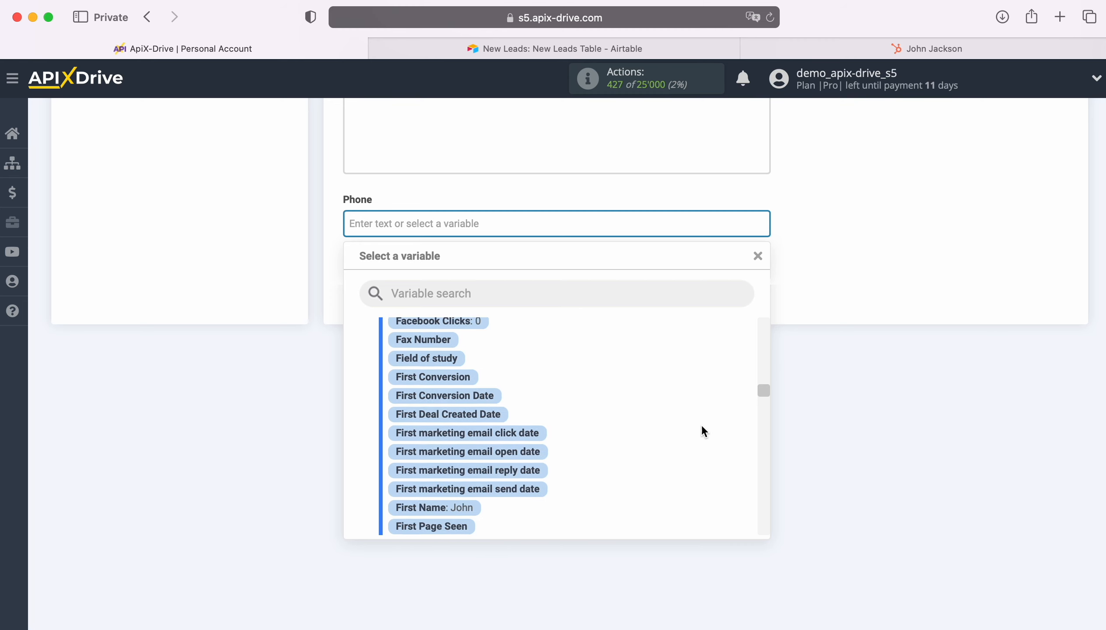
scroll(701, 430, "down", 9)
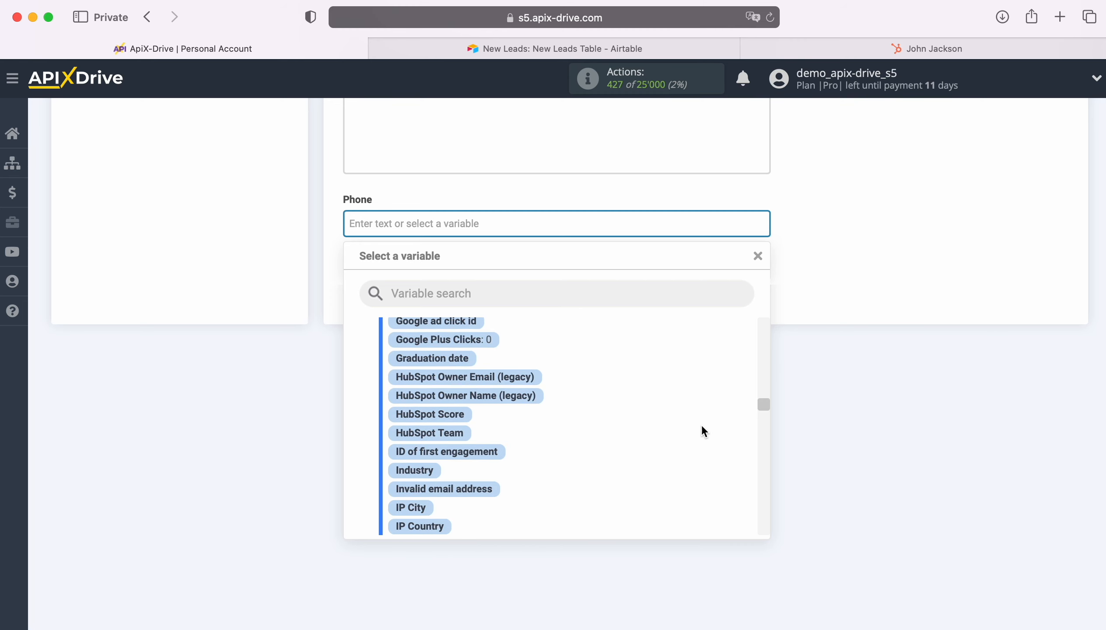
scroll(702, 430, "down", 9)
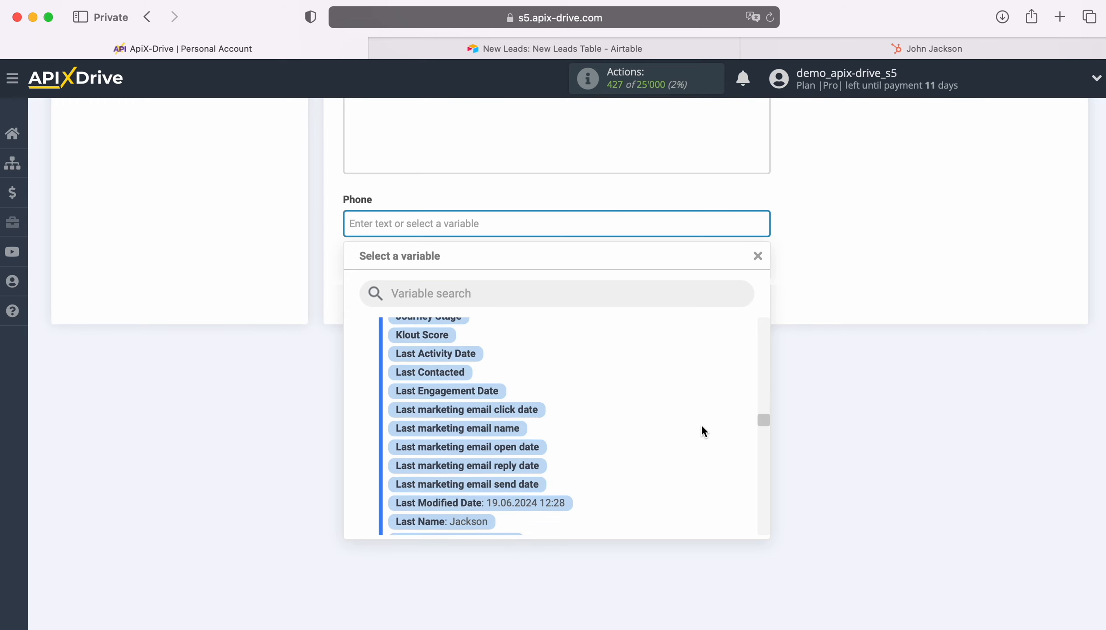
scroll(702, 431, "down", 5)
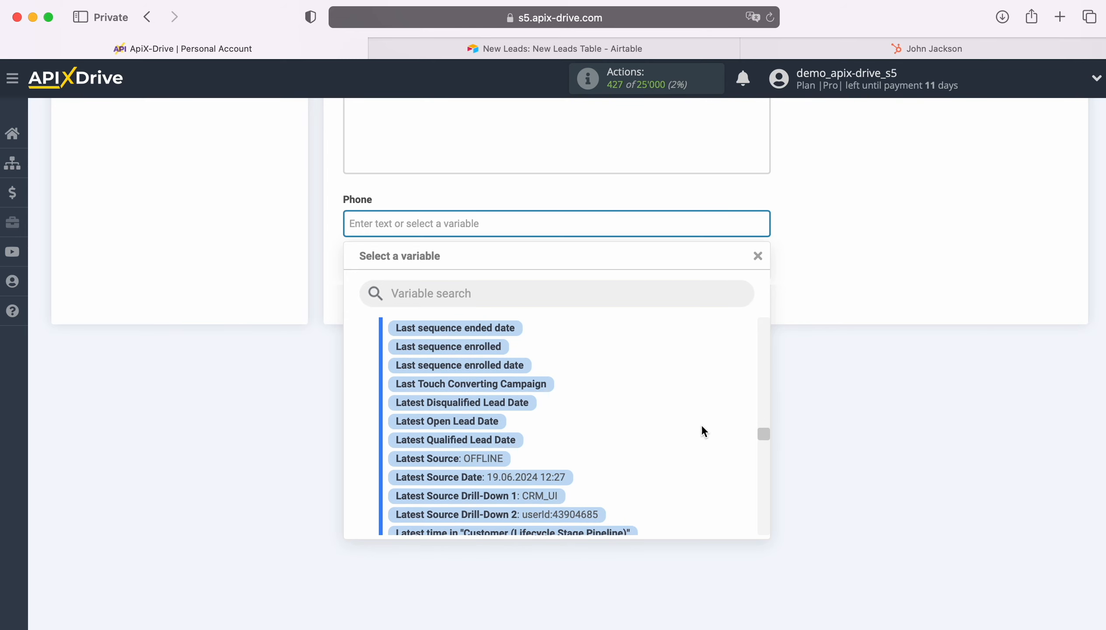
scroll(702, 431, "down", 8)
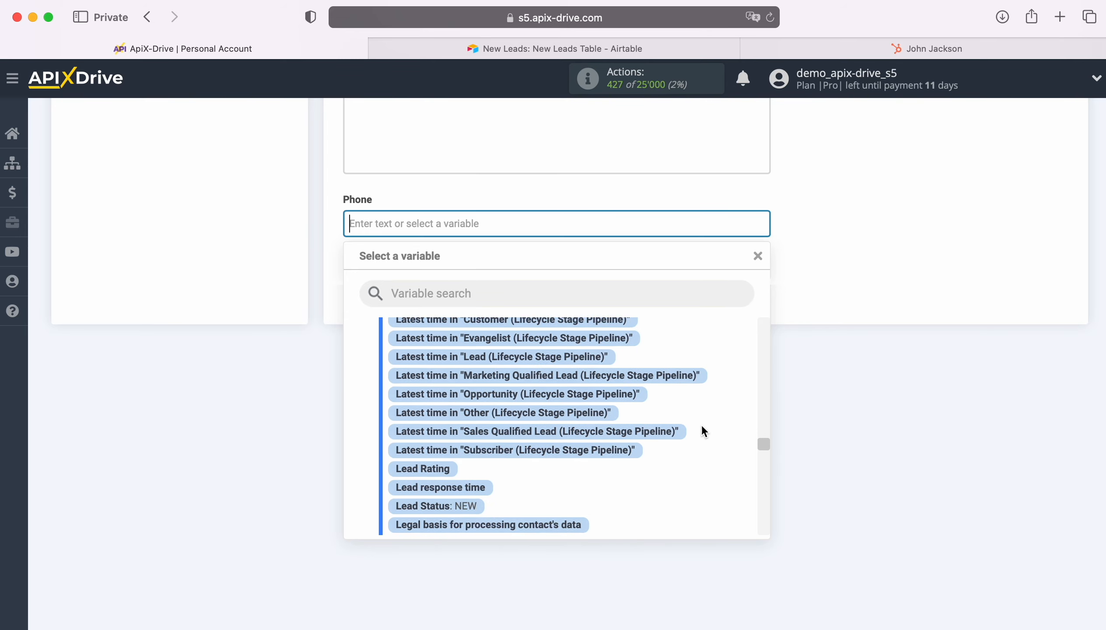
scroll(701, 431, "down", 6)
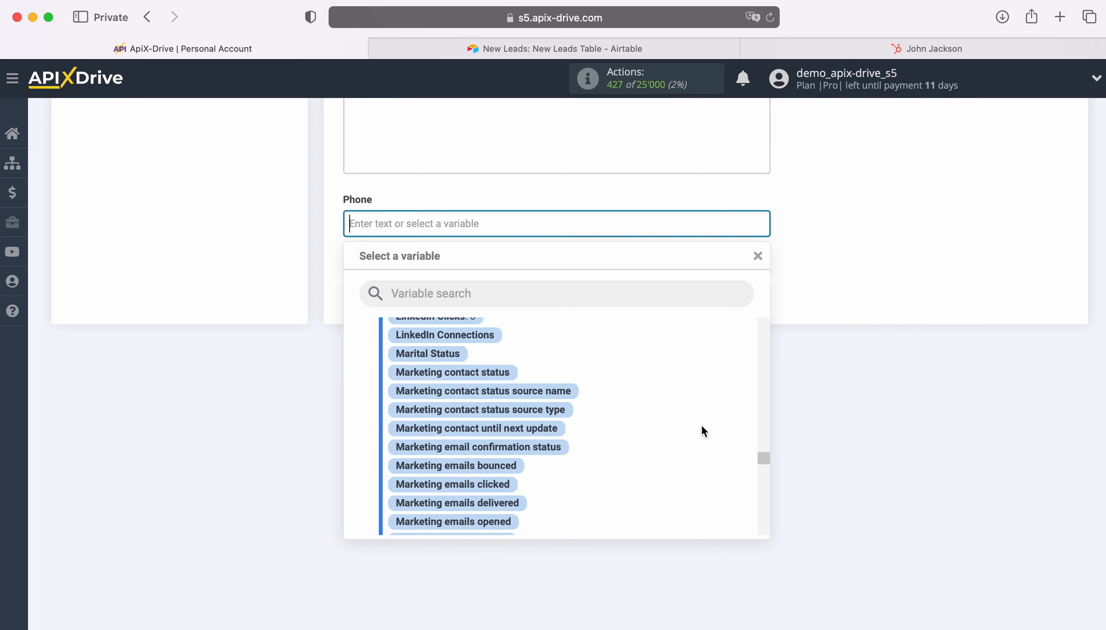
scroll(702, 428, "down", 5)
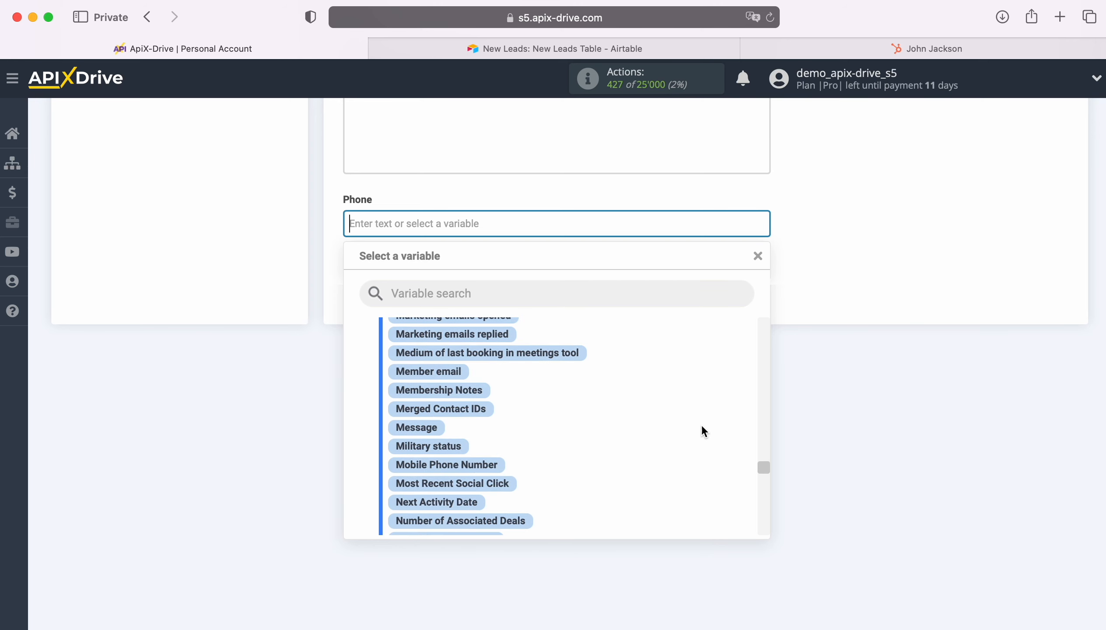
scroll(702, 430, "down", 7)
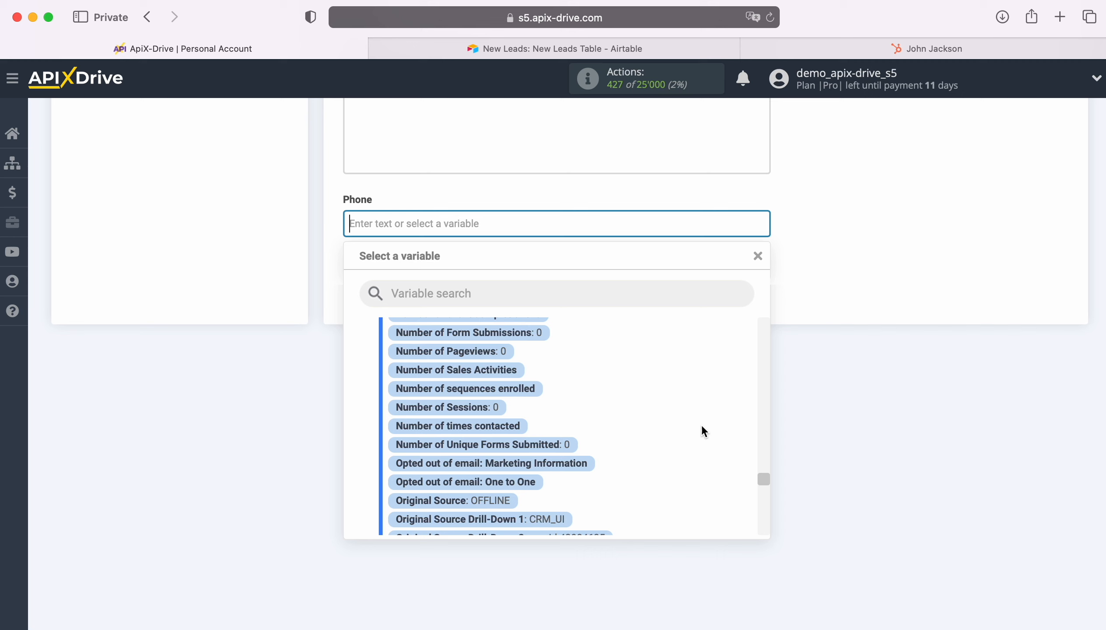
scroll(702, 430, "down", 3)
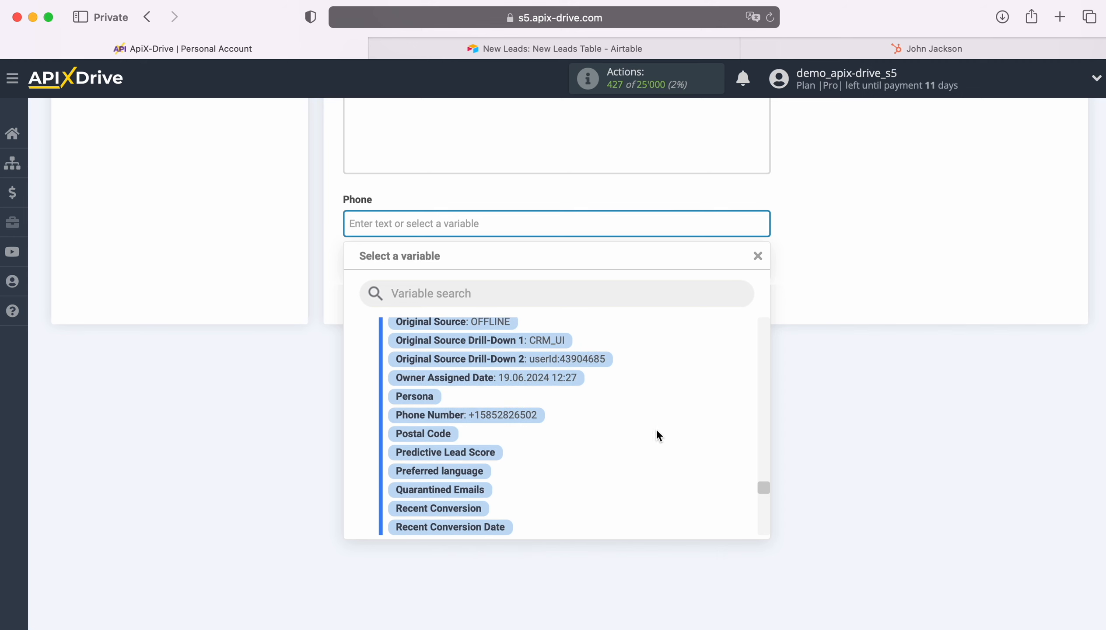
left_click(487, 416)
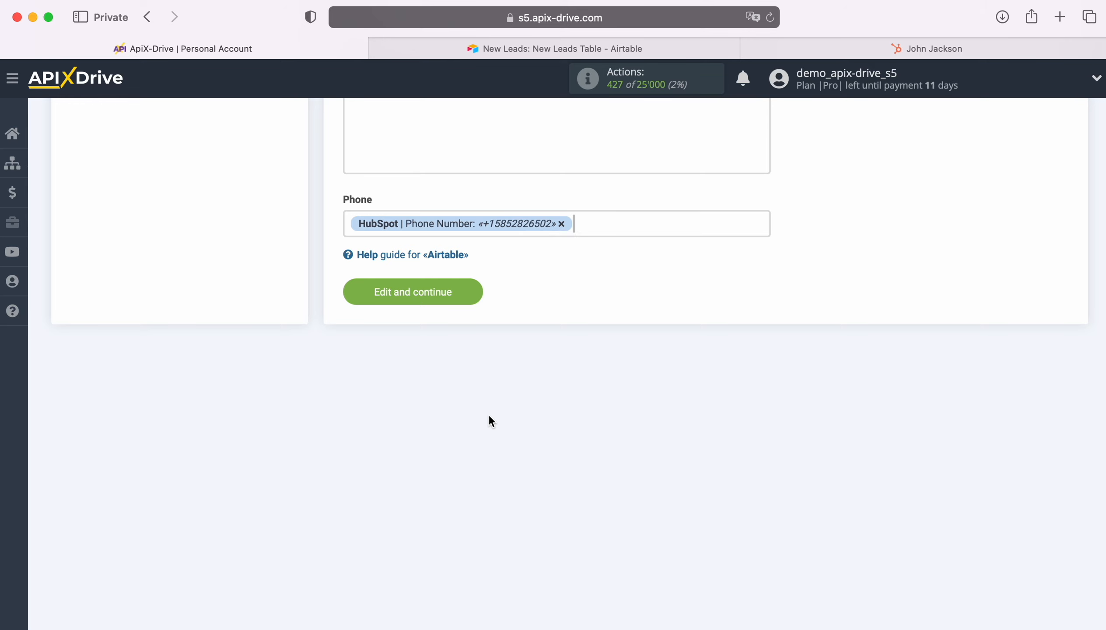
left_click(473, 292)
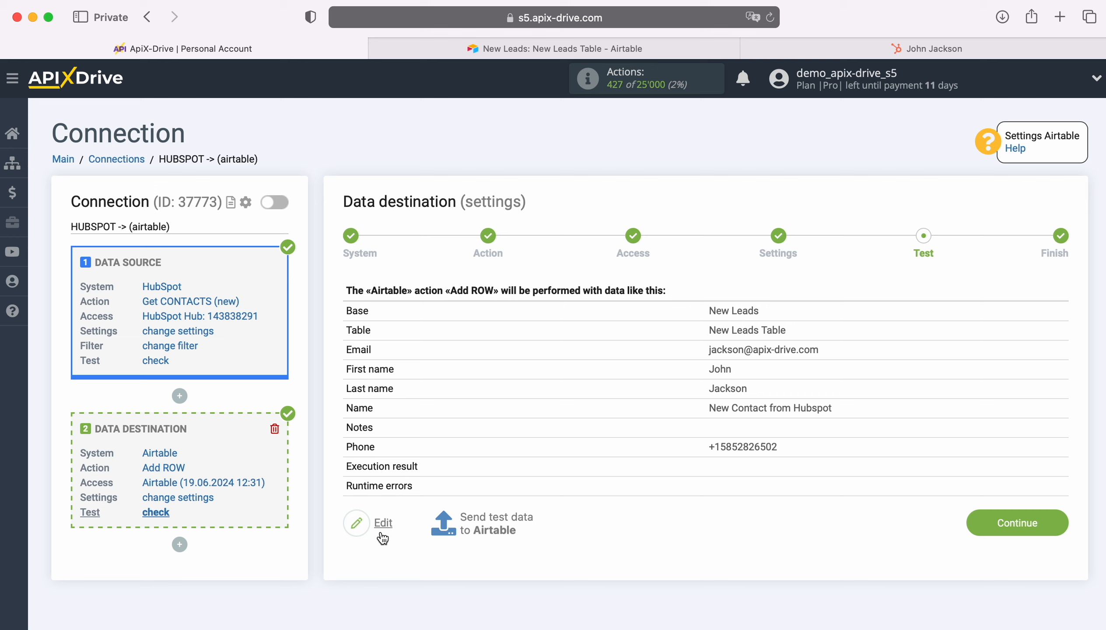
Send test data to Airtable and confirm the 'New Contact from Hubspot' row in New Leads Table
left_click(498, 522)
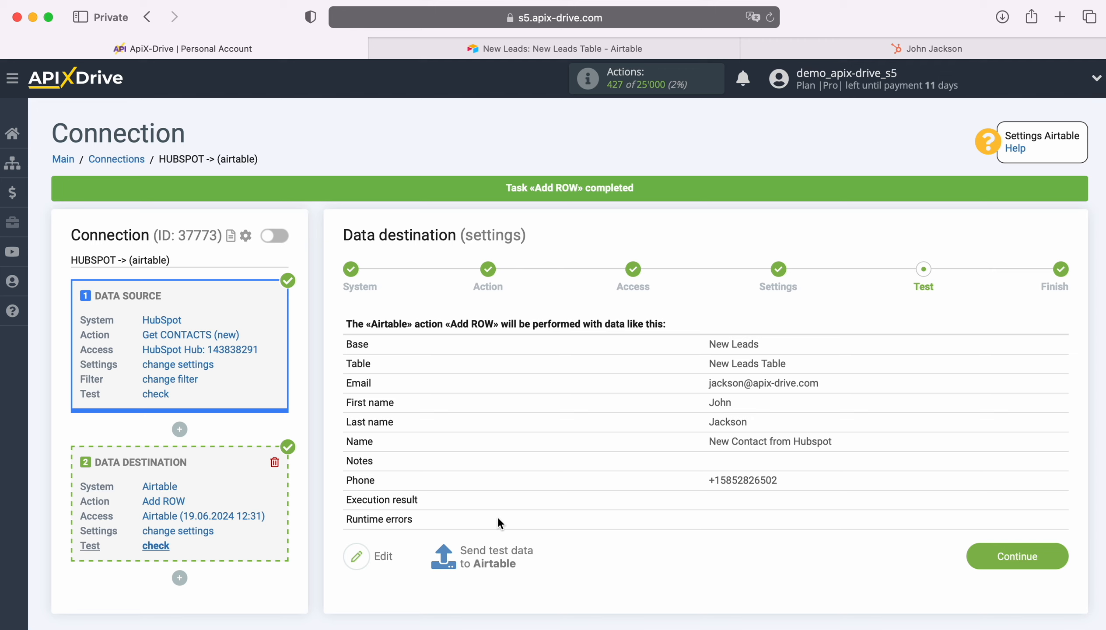
left_click(469, 55)
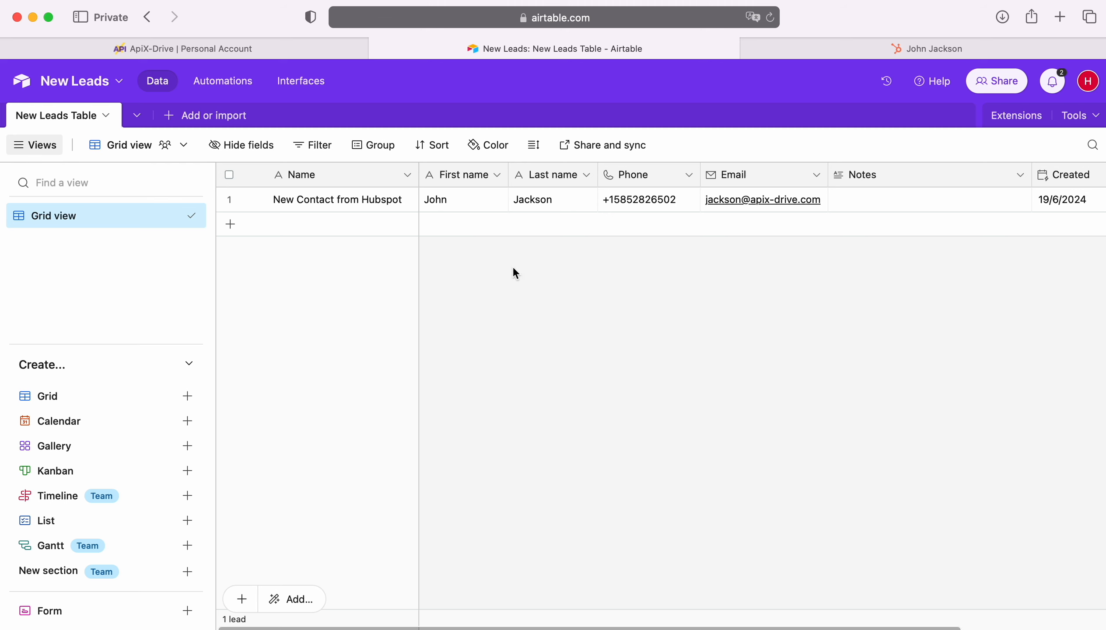
left_click(279, 49)
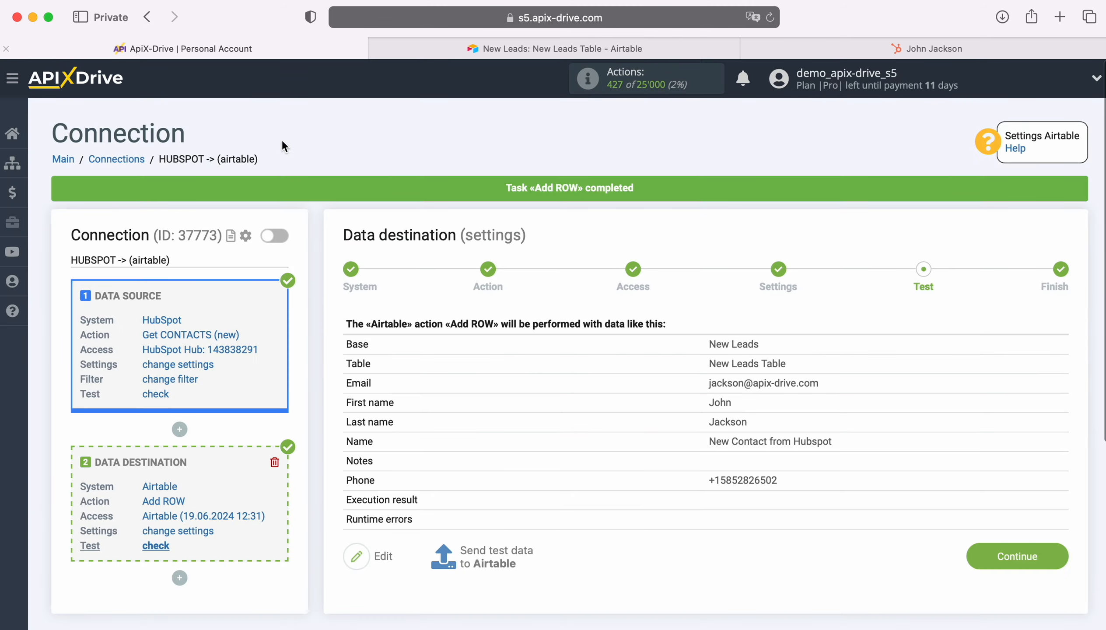
Finish the Airtable setup, enable auto-update, and set the HUBSPOT -> (airtable) update interval to 5 minutes
left_click(1047, 552)
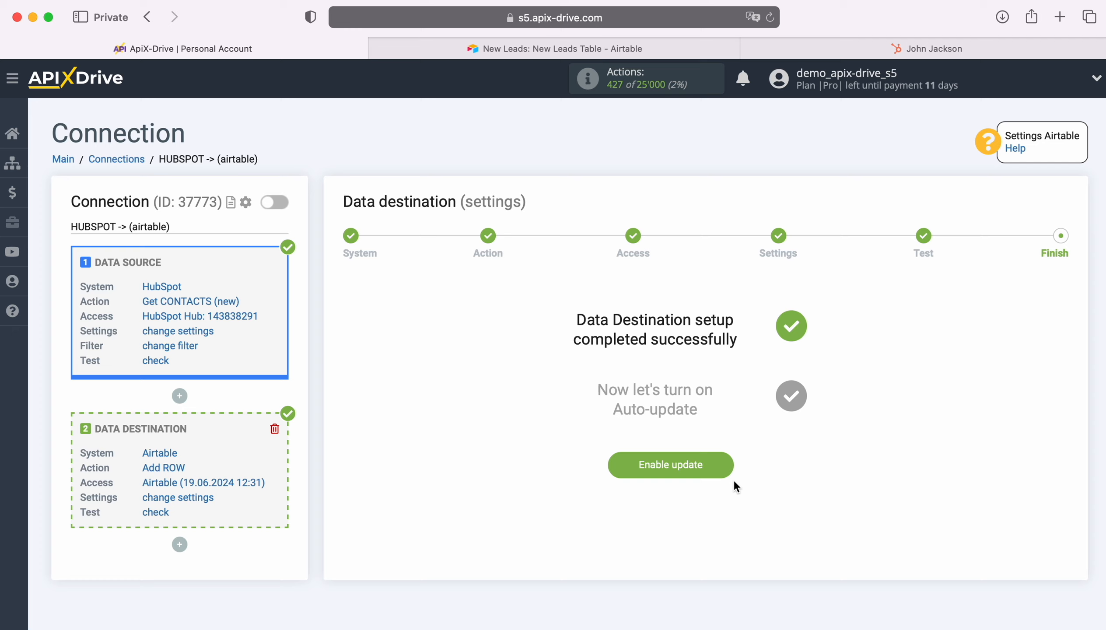
left_click(731, 460)
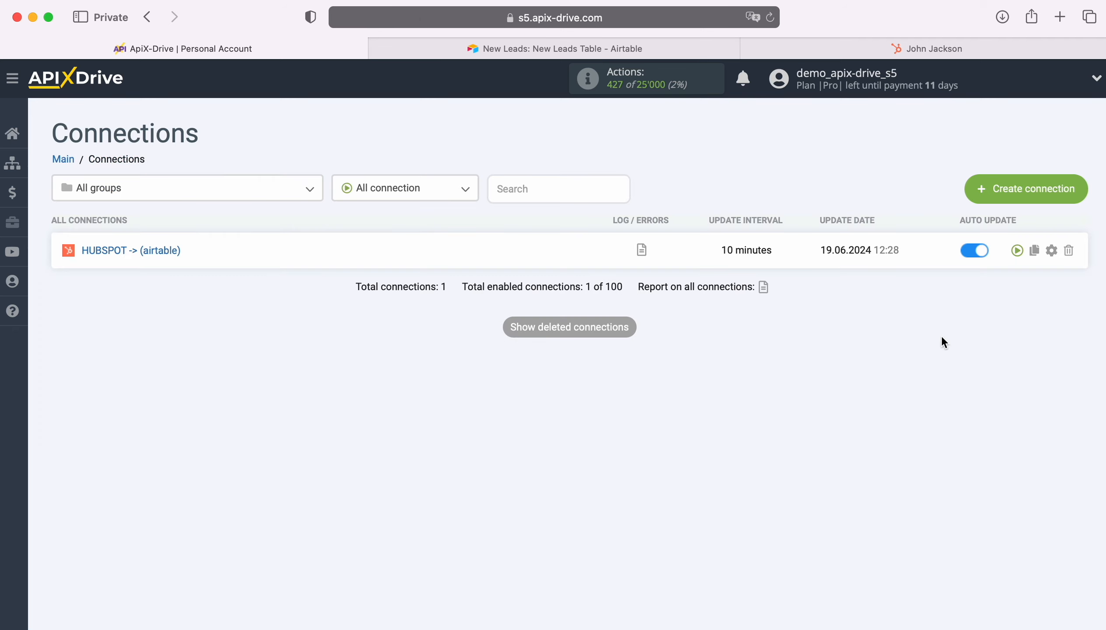
left_click(1052, 252)
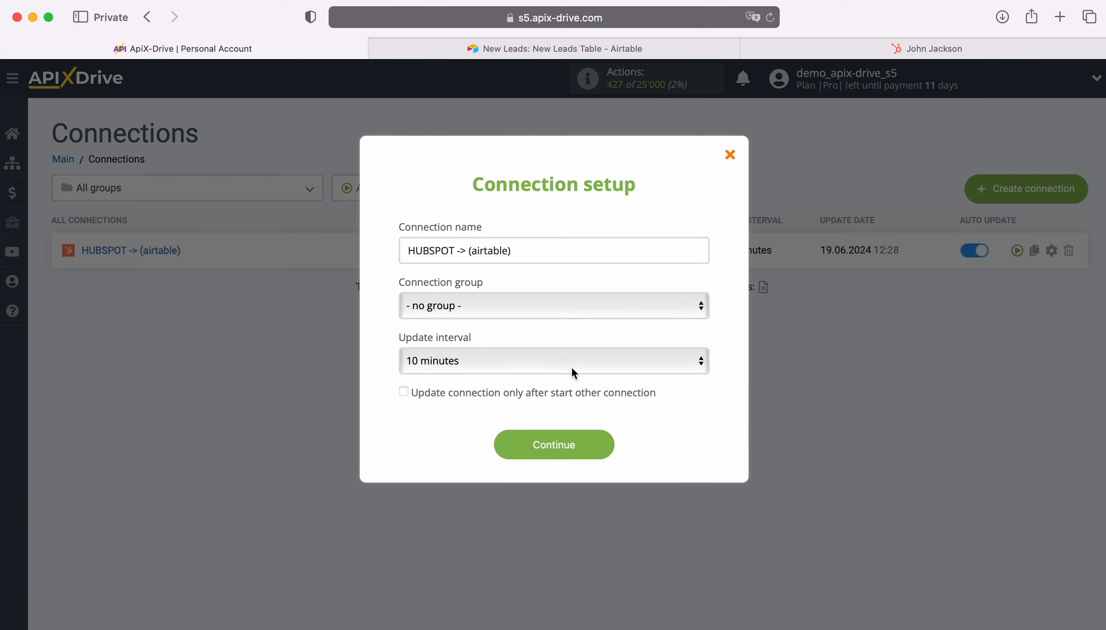
left_click(571, 366)
left_click(551, 342)
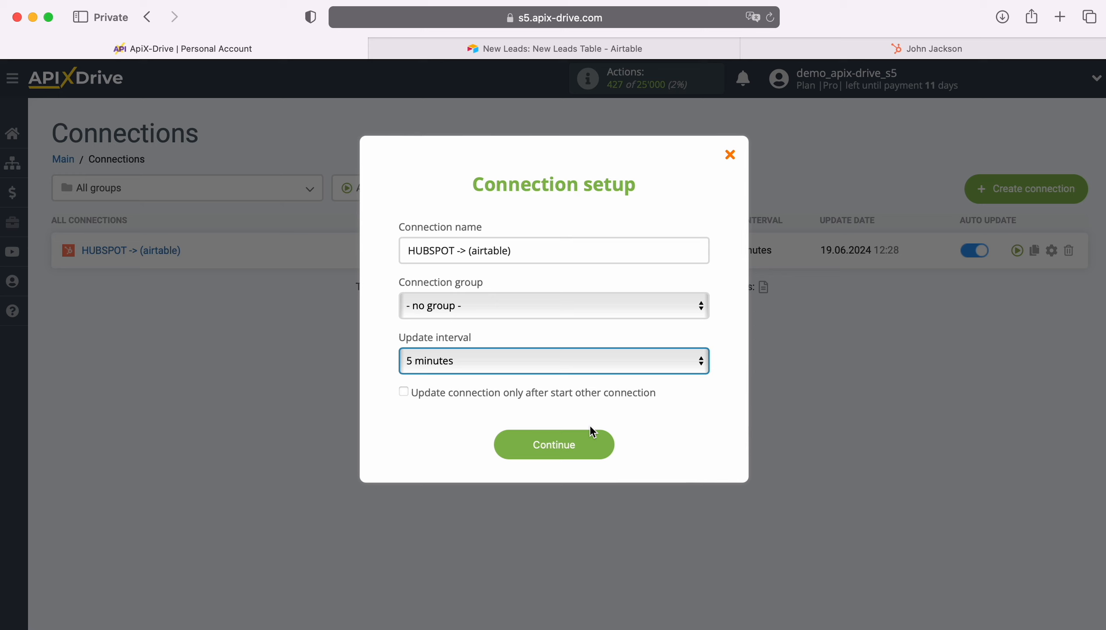
left_click(603, 444)
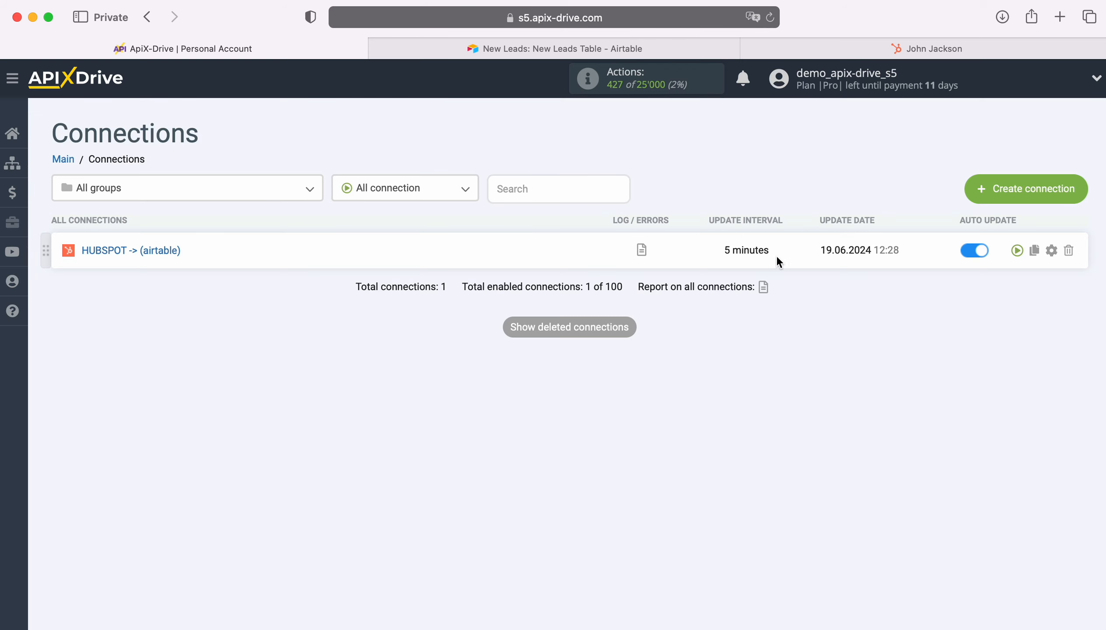